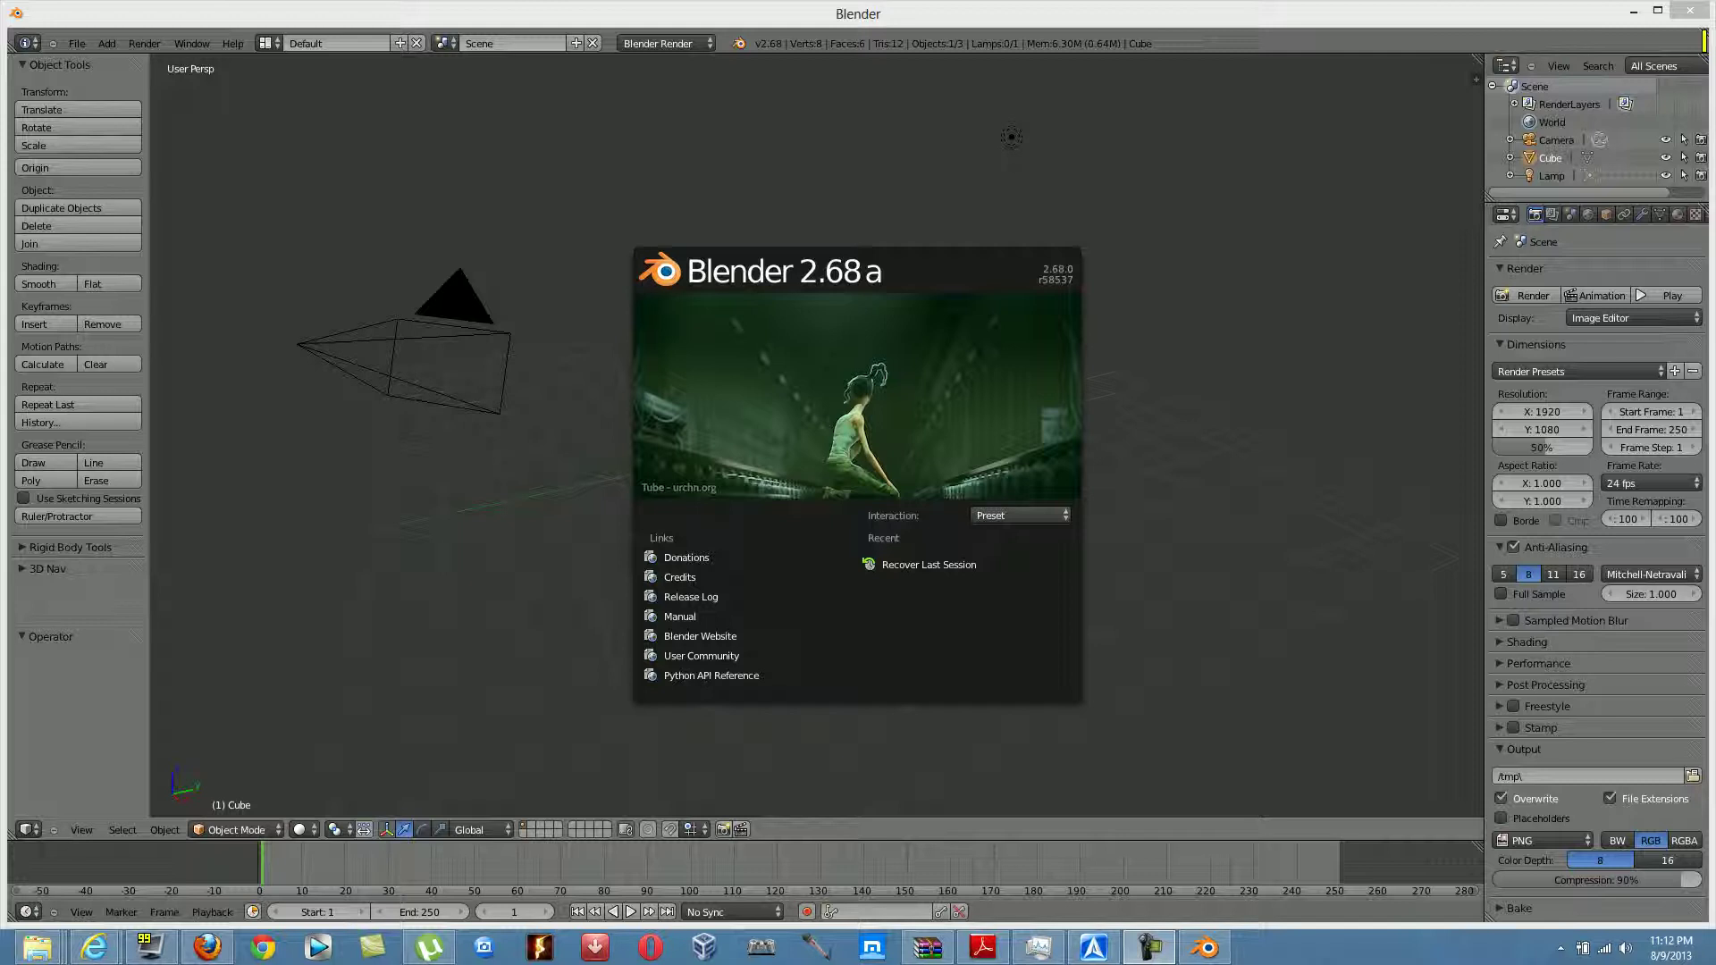
Dismiss the splash screen and examine the default cube scene from several angles and zoom distances.
key(Escape)
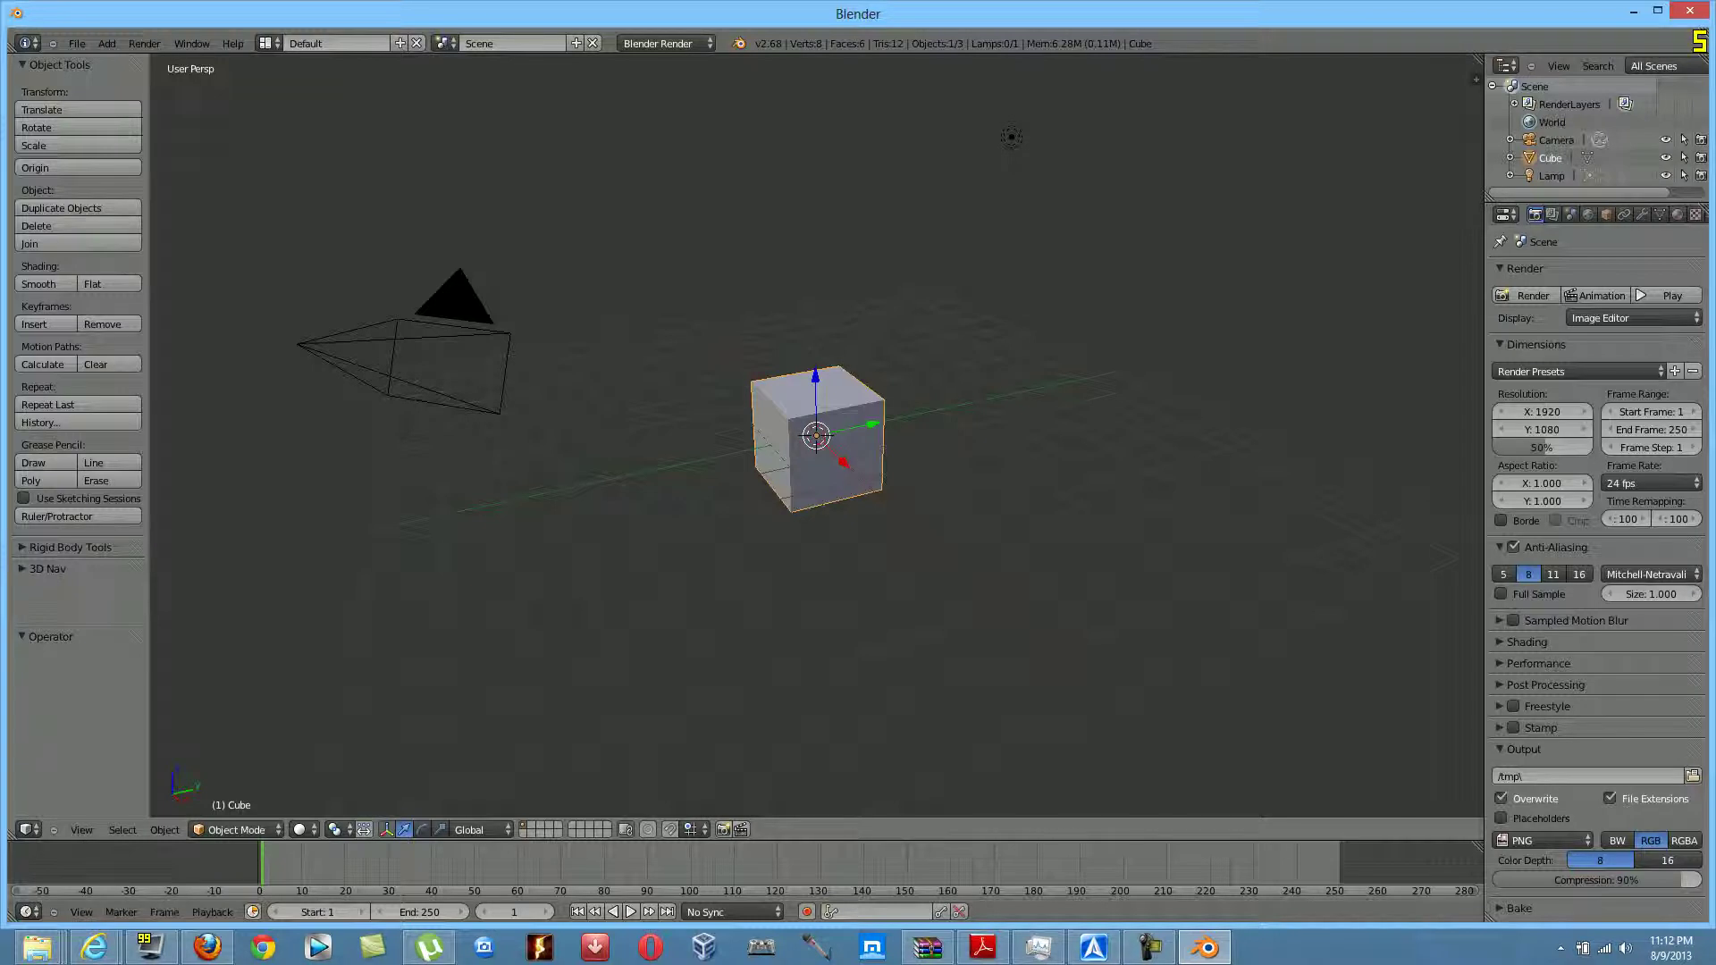
middle_drag(816, 435, 1191, 446)
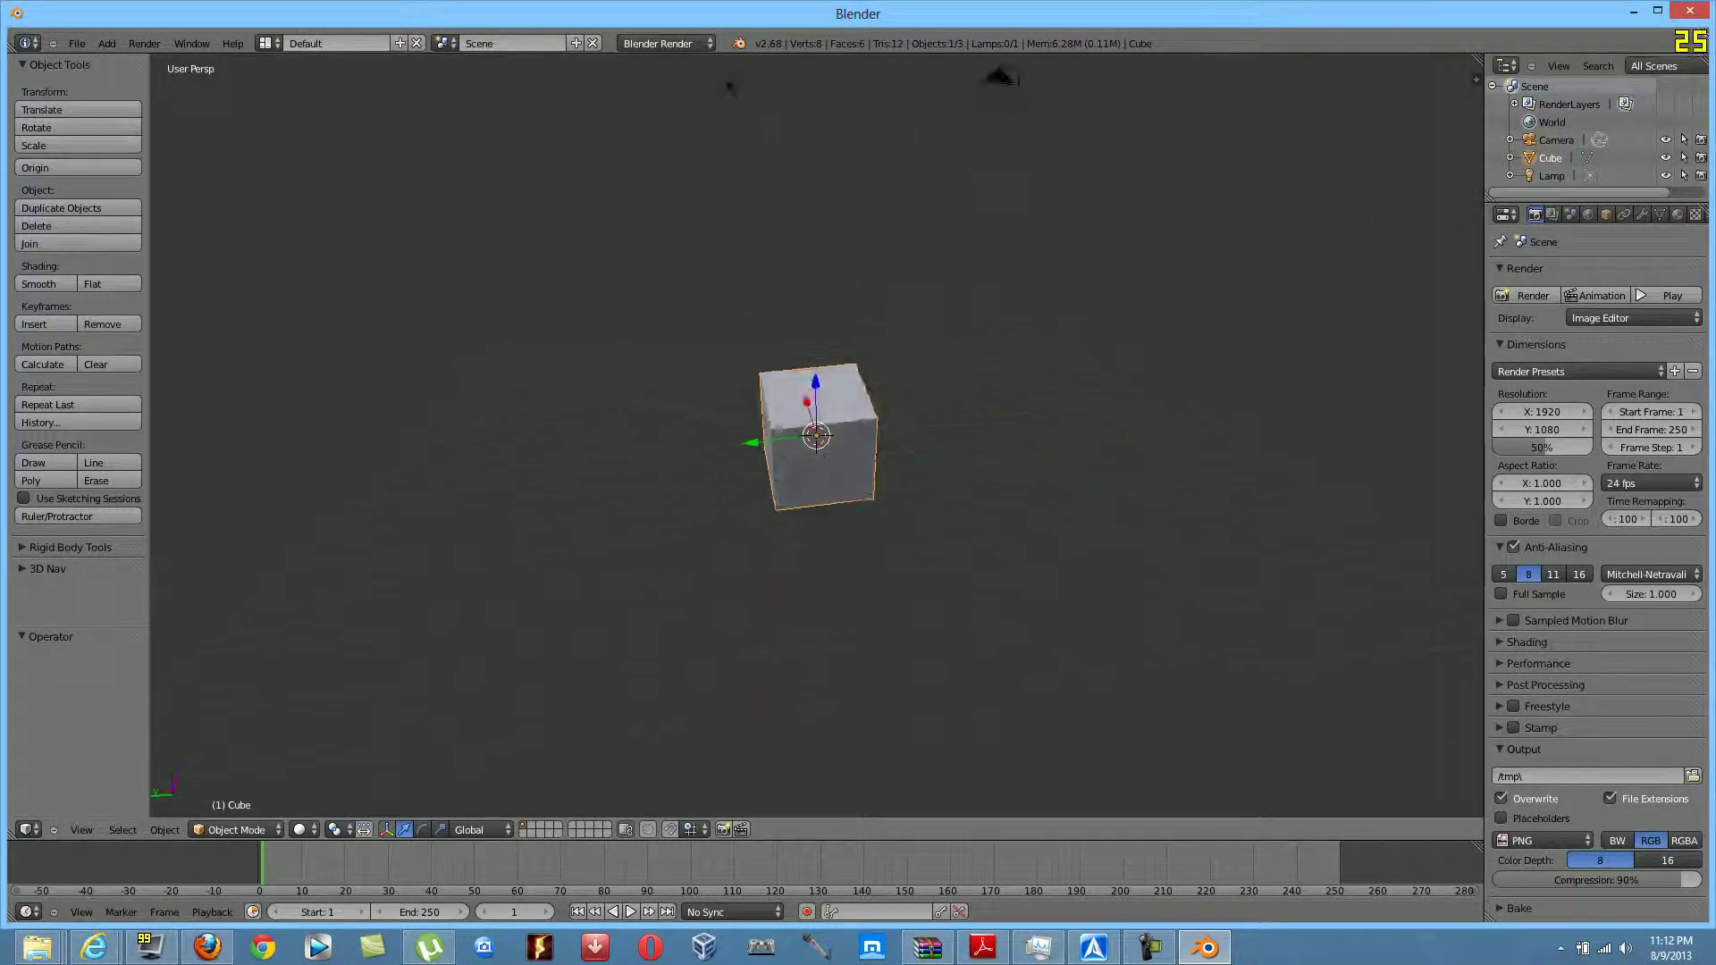
middle_drag(1002, 79, 239, 148)
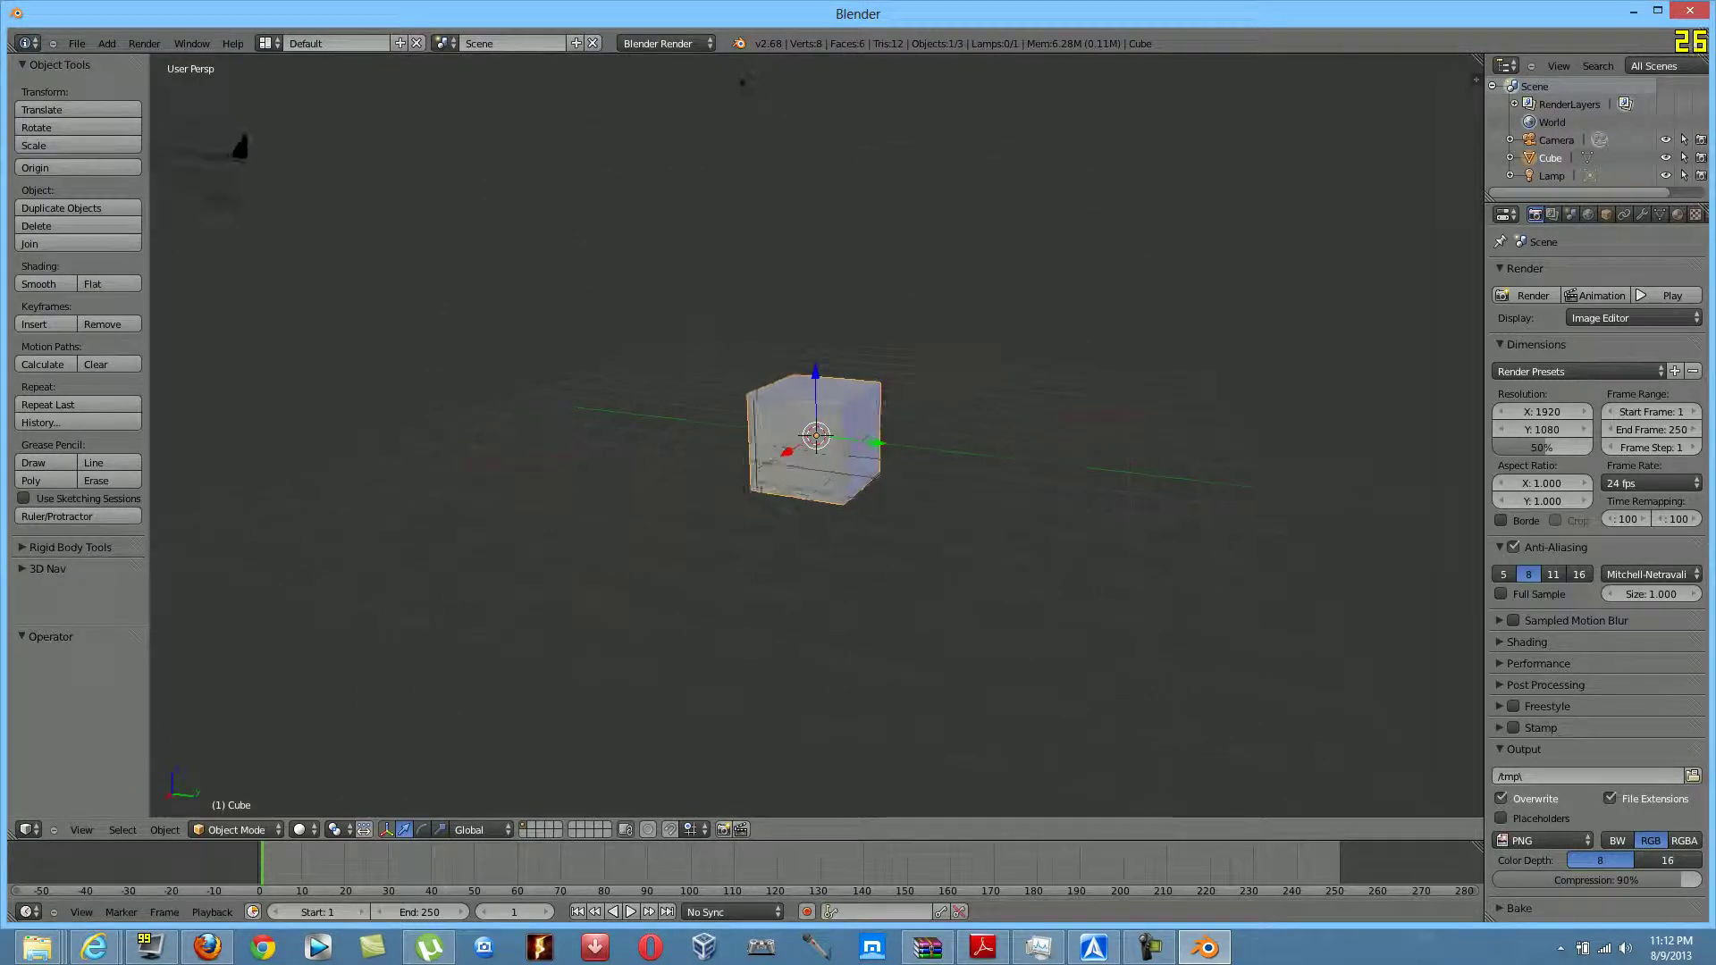
middle_drag(805, 447, 526, 438)
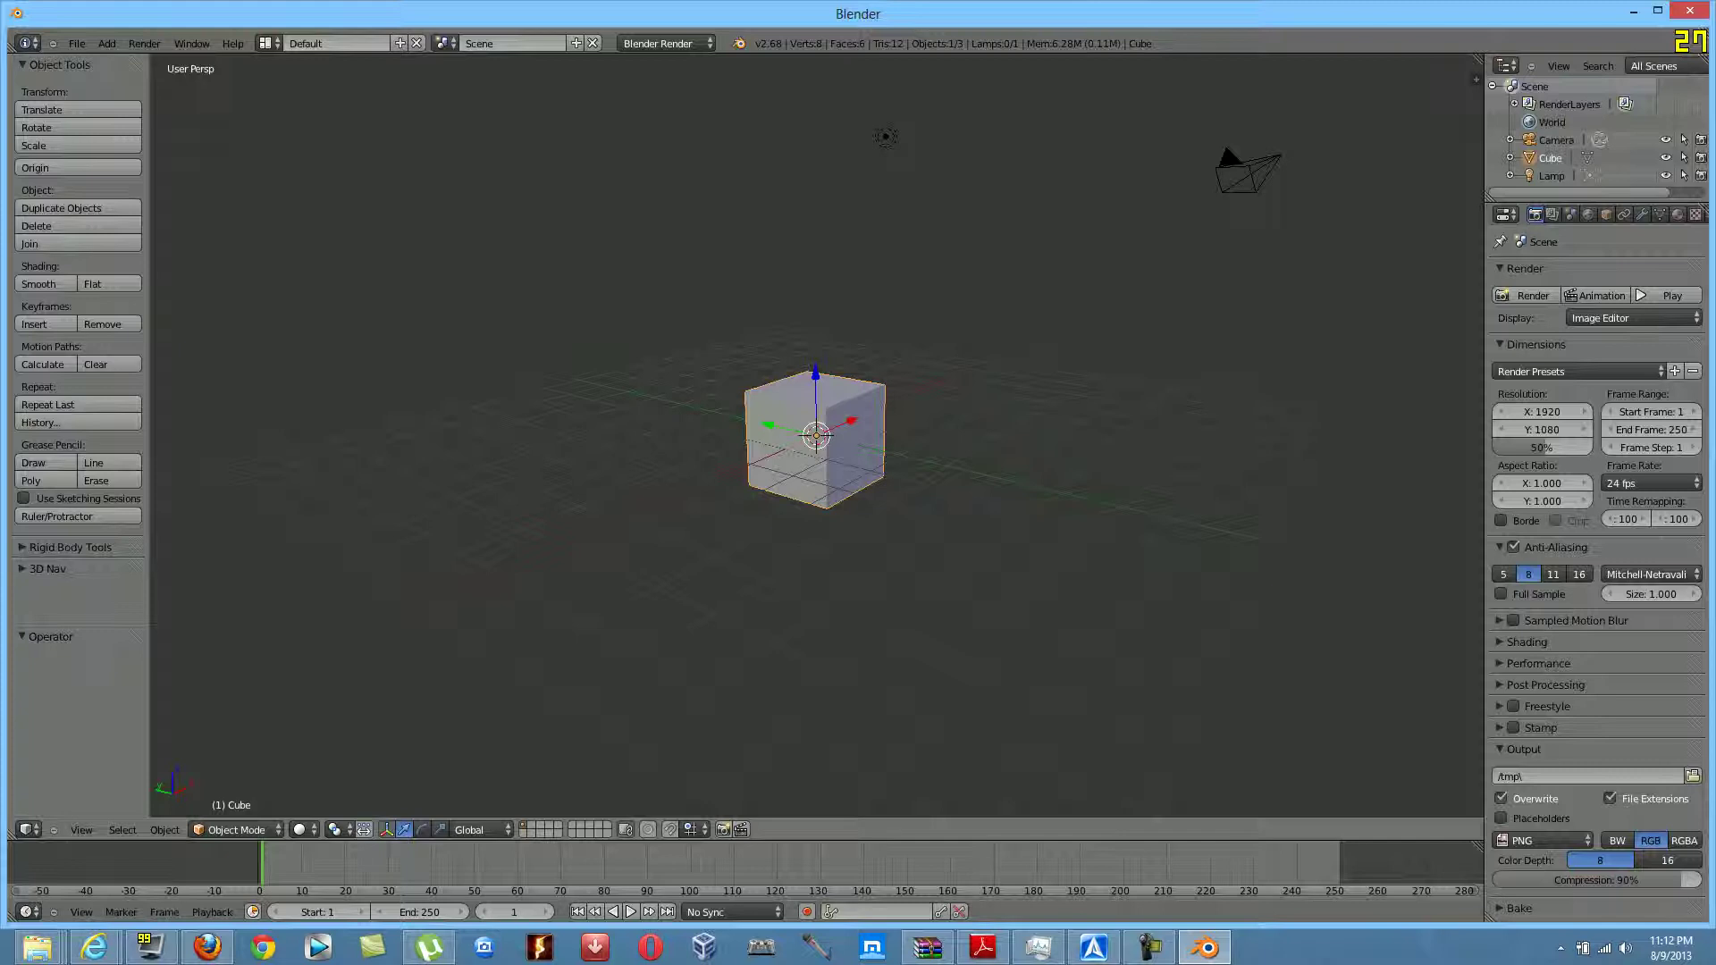
scroll(816, 435, down, 4)
scroll(816, 435, up, 4)
middle_drag(733, 439, 804, 460)
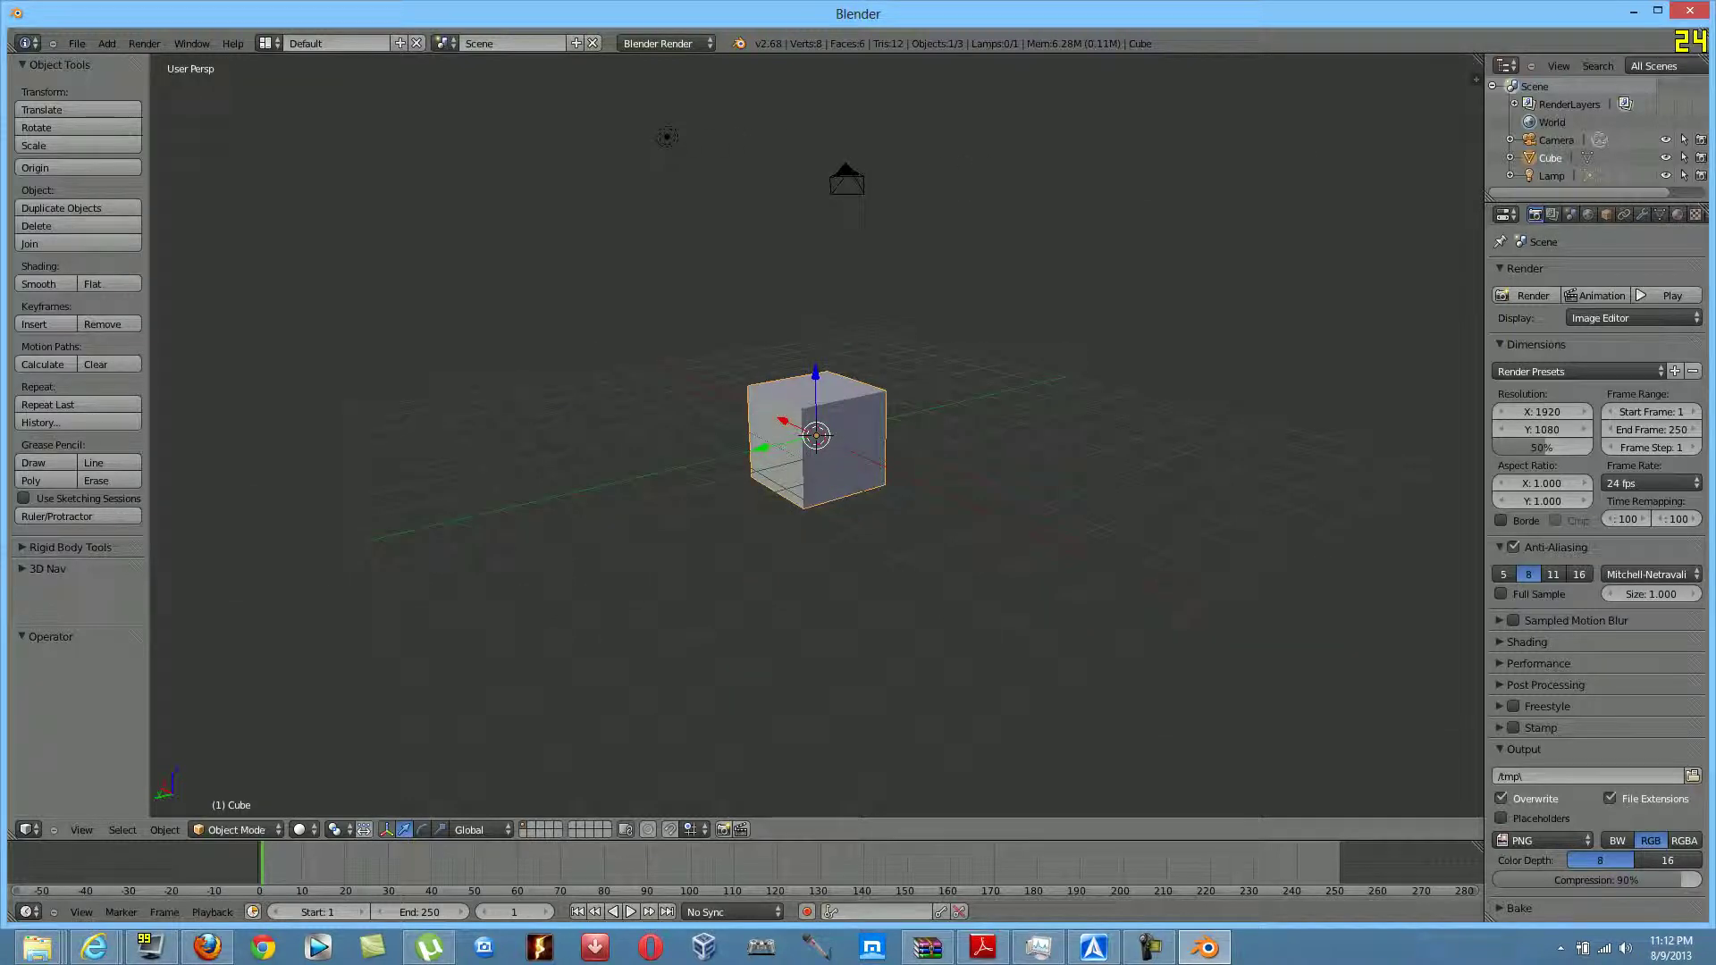
scroll(816, 435, down, 6)
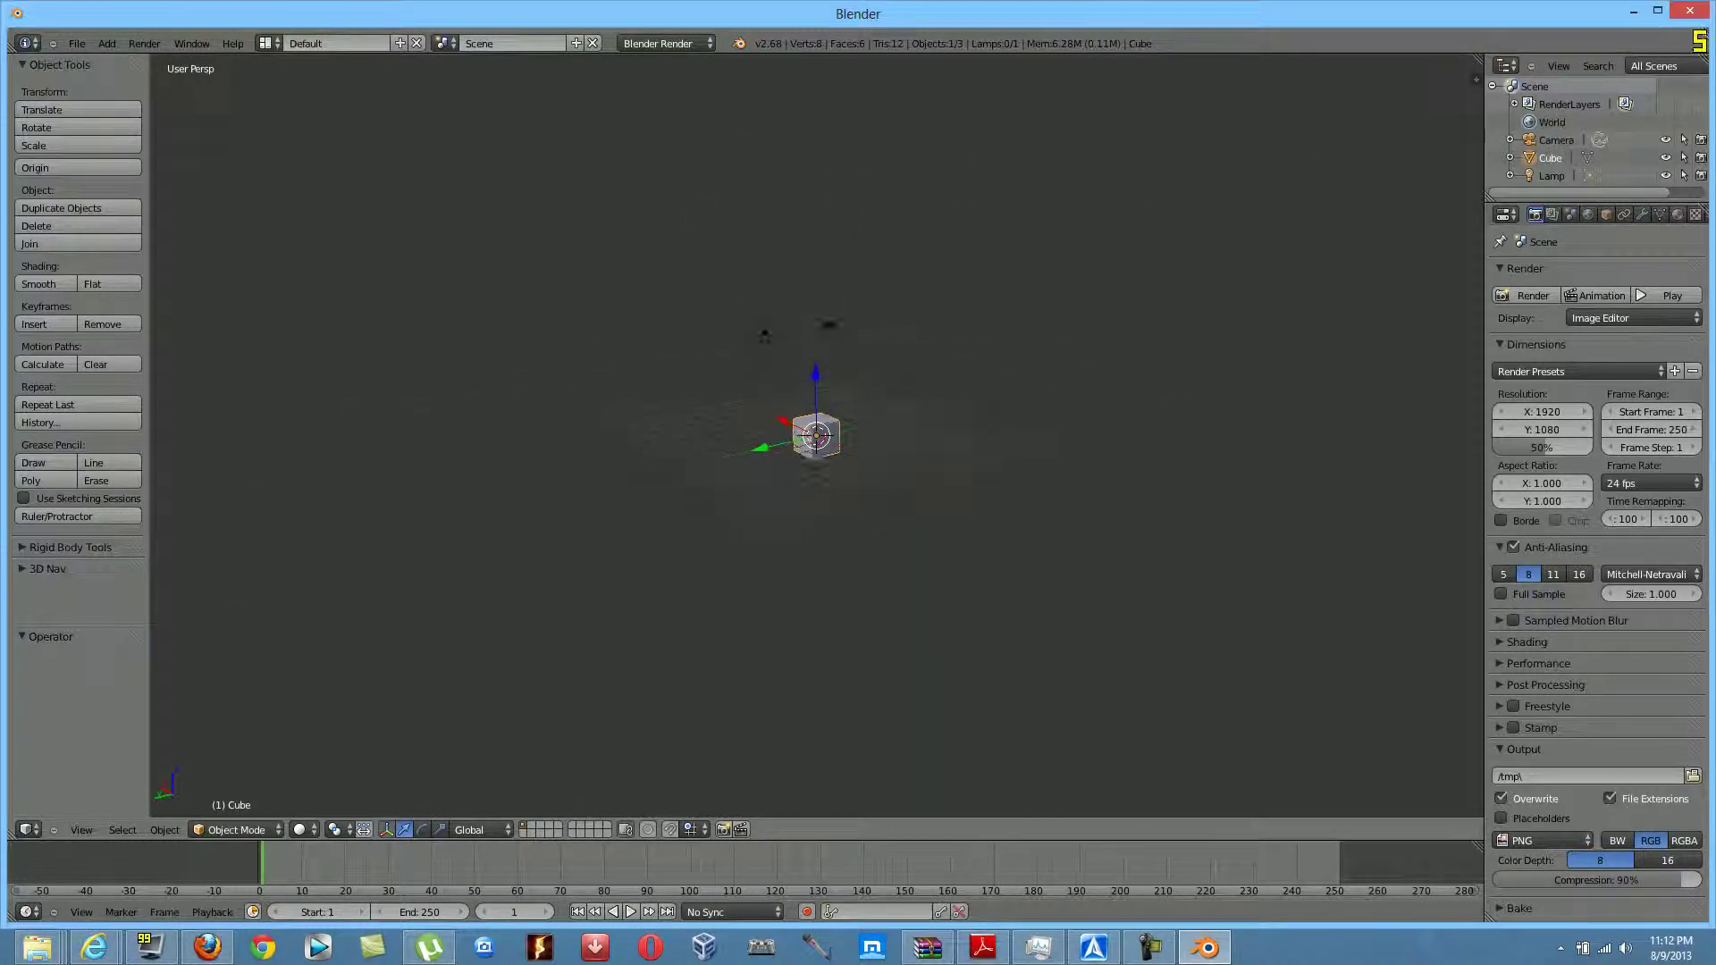
scroll(816, 436, up, 10)
scroll(816, 435, down, 6)
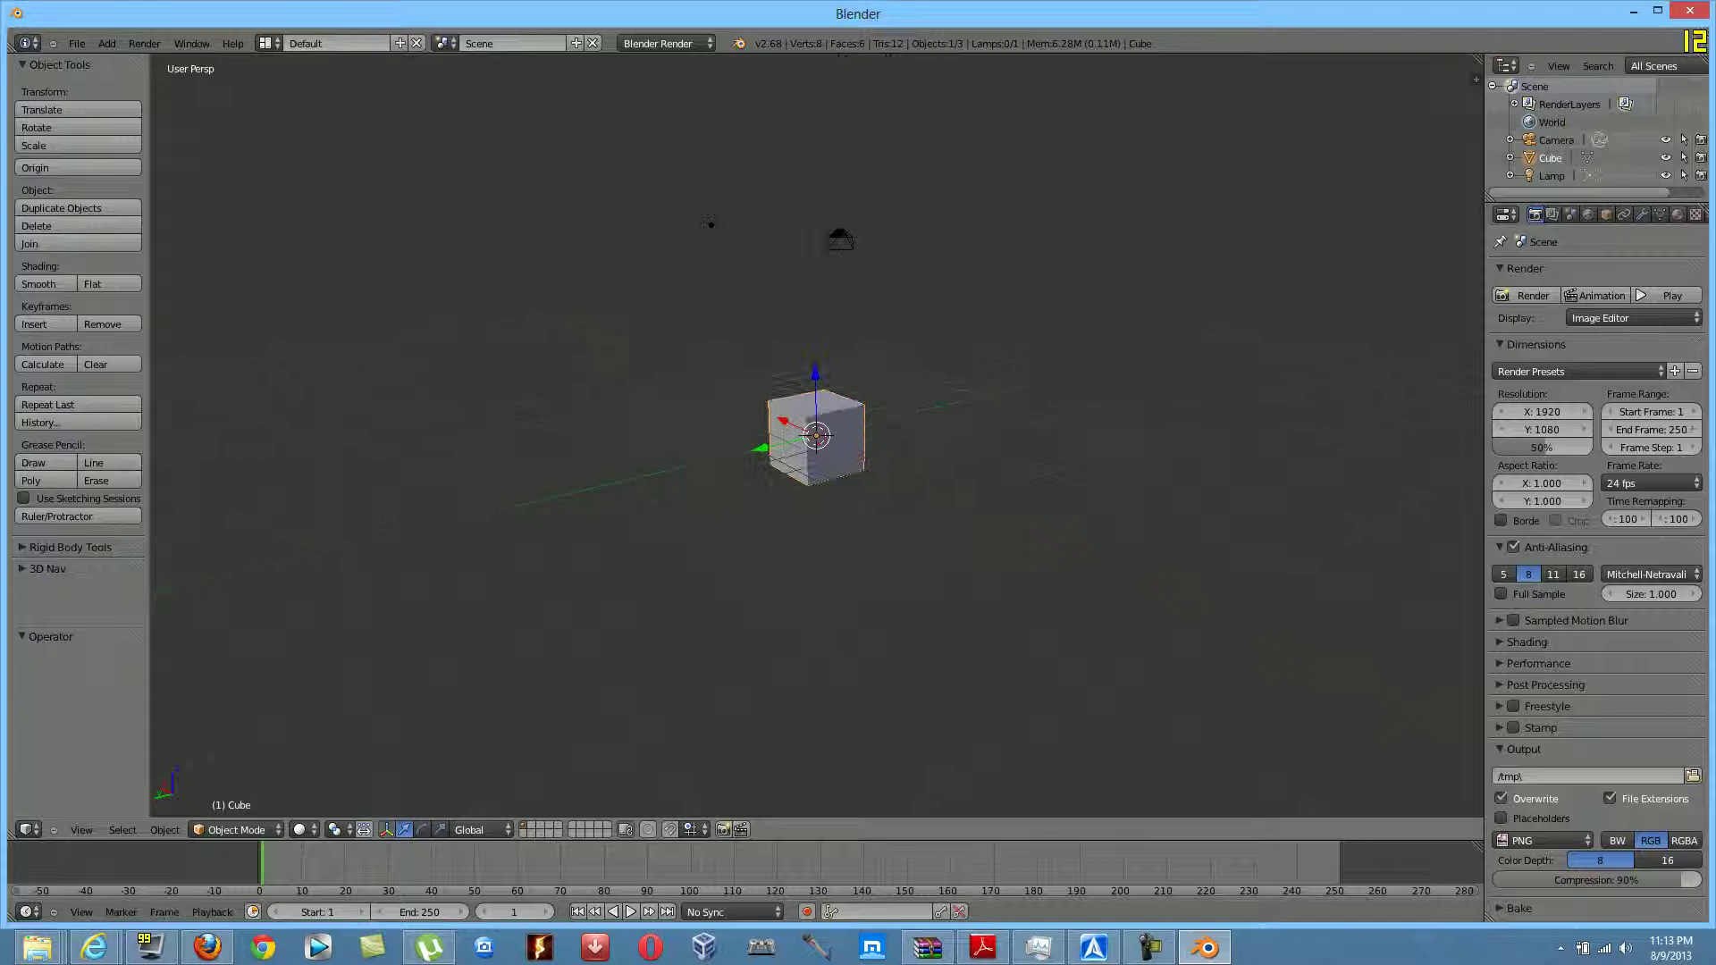
scroll(816, 435, up, 3)
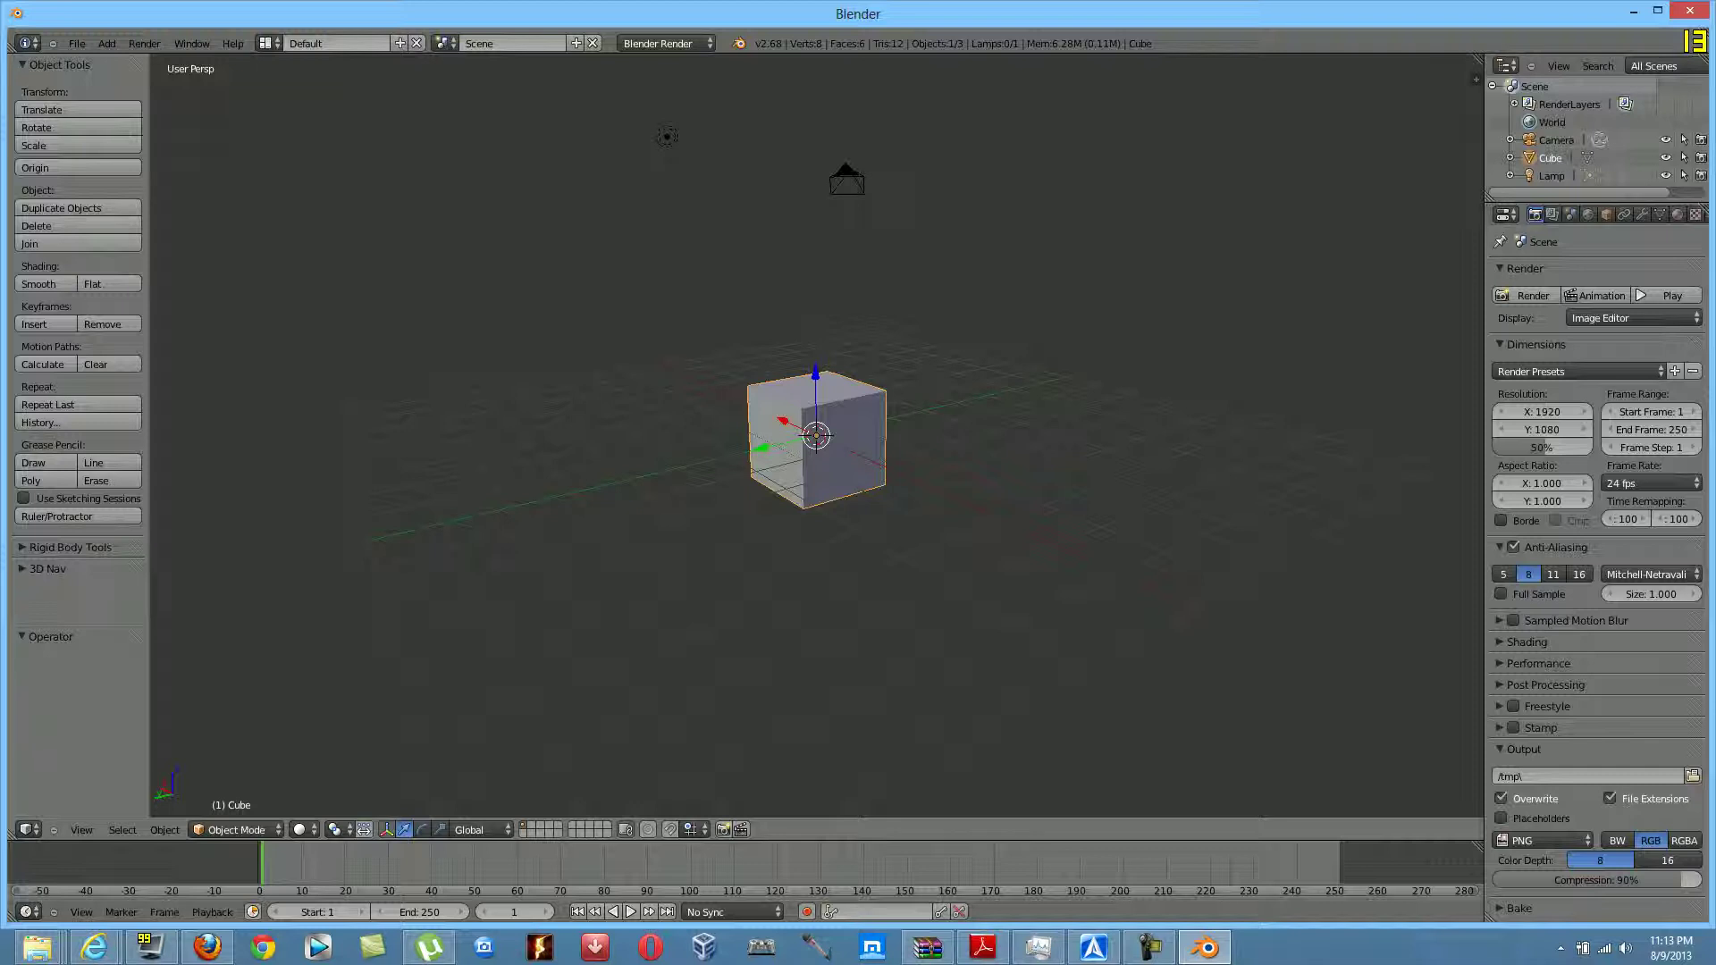
Delete the default cube from the scene.
key(x)
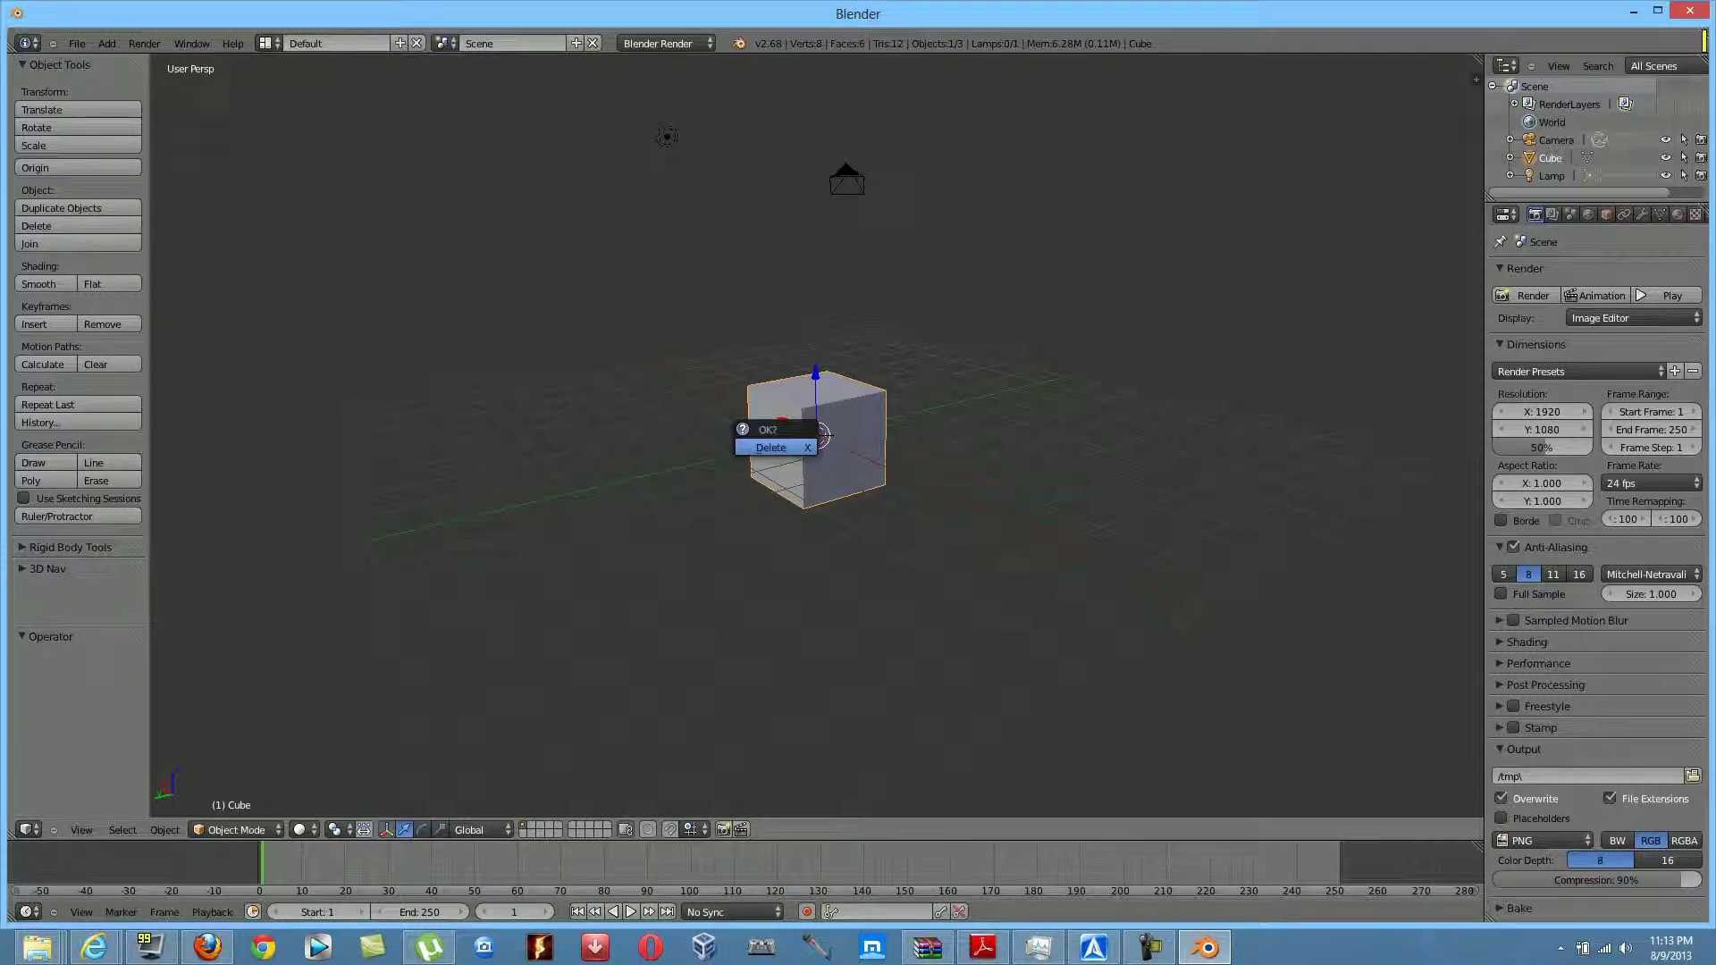
key(Escape)
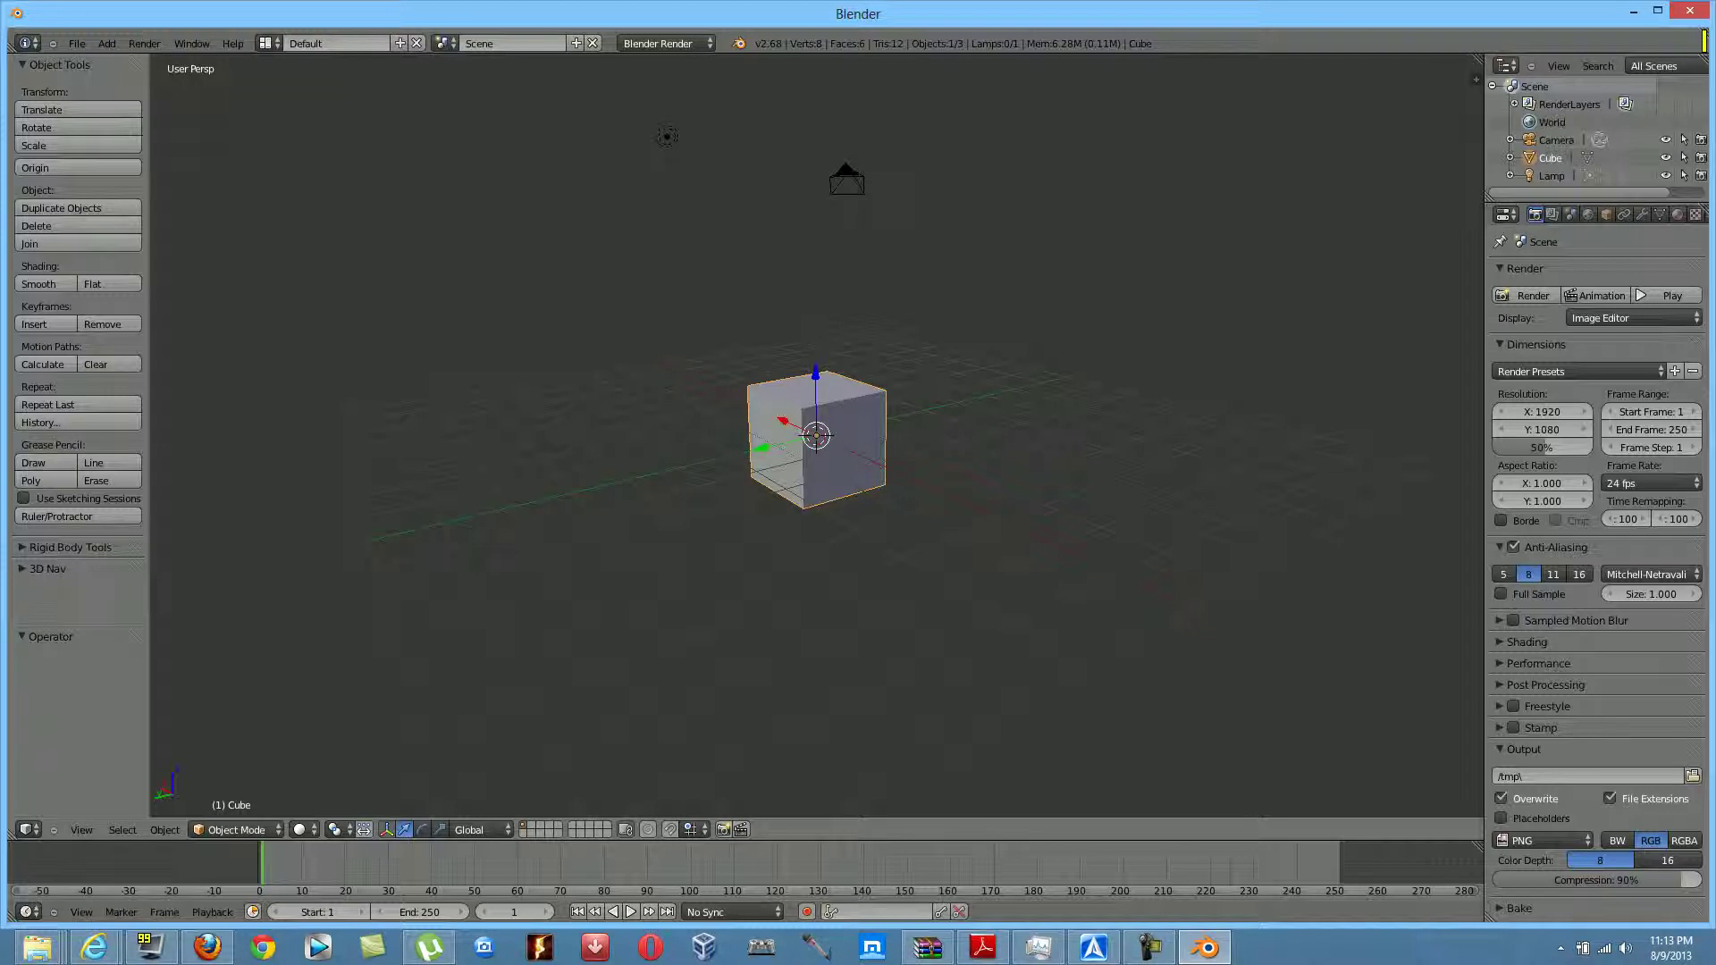
key(x)
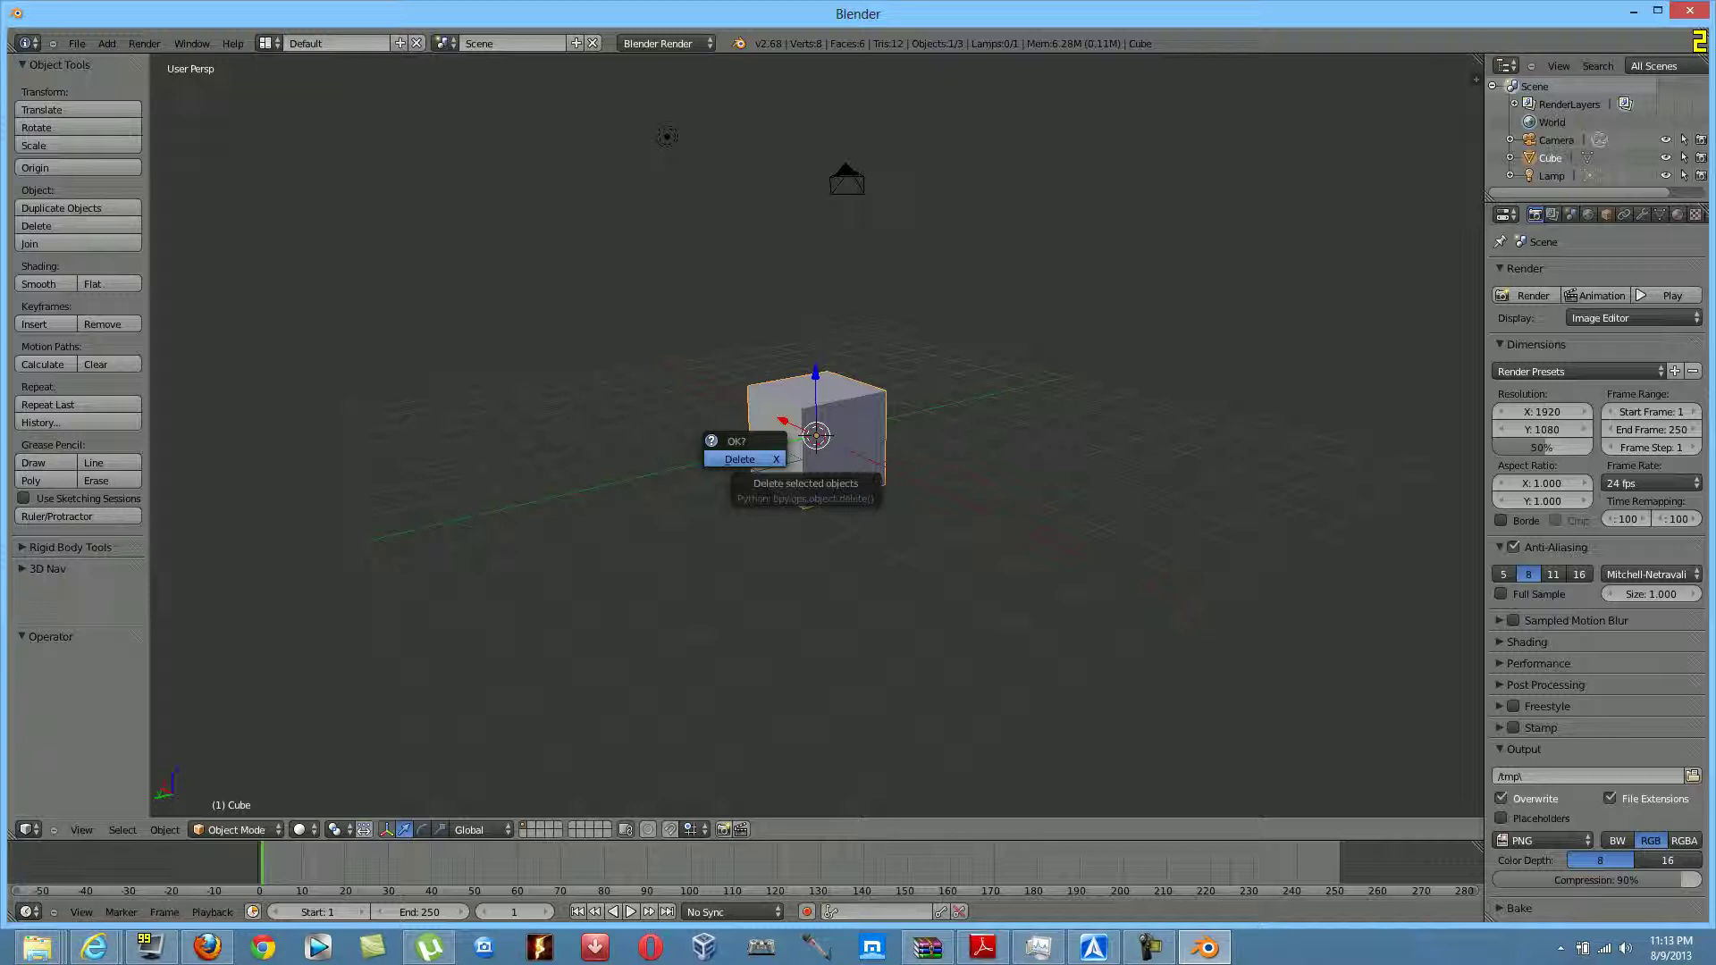
click(742, 458)
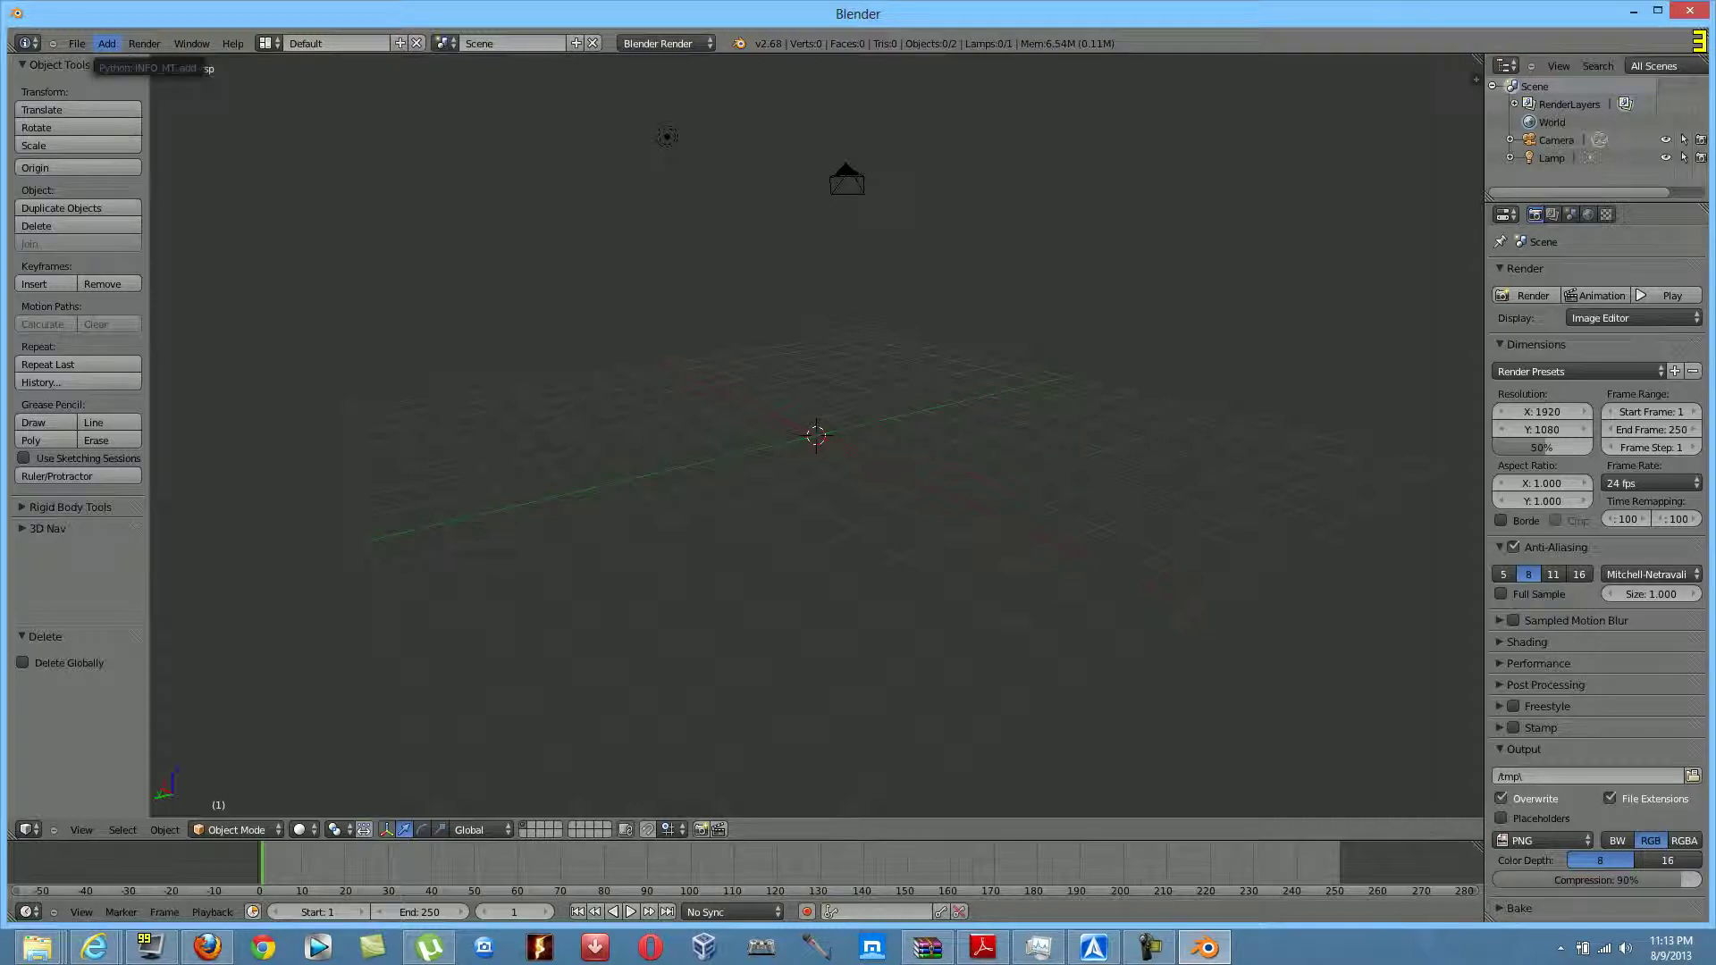
Add a text object at the scene origin and view it from above so it reads upright.
click(107, 43)
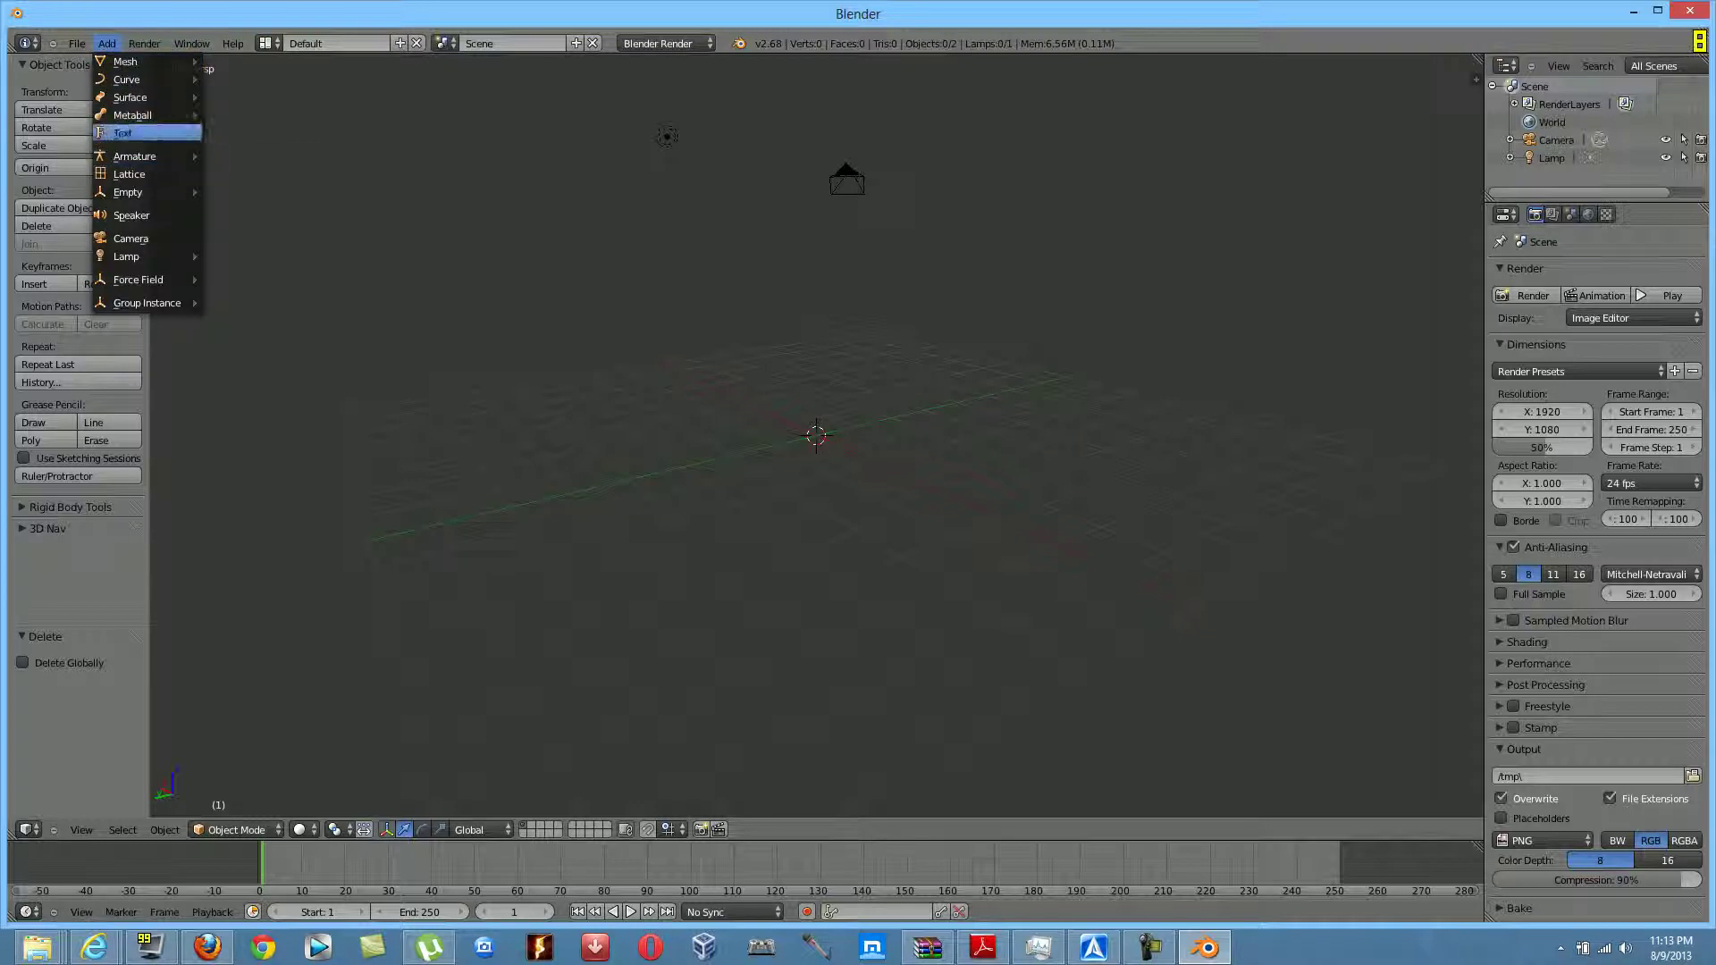
click(125, 132)
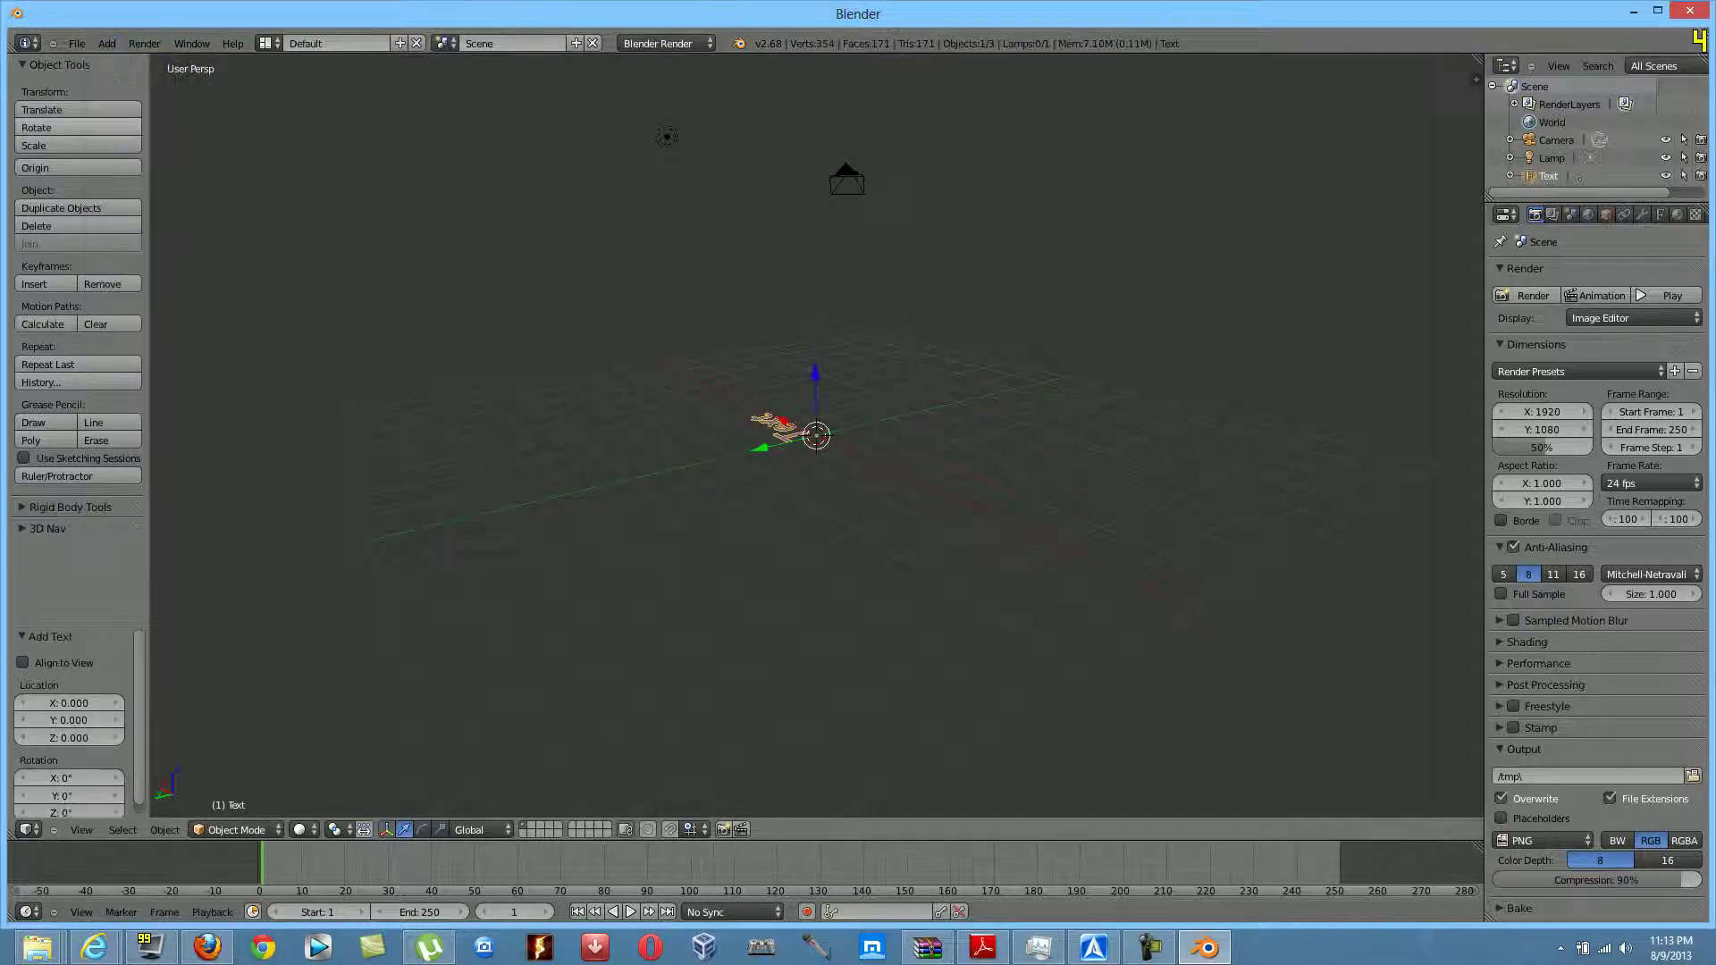
middle_drag(626, 402, 1189, 438)
middle_drag(1426, 241, 1466, 554)
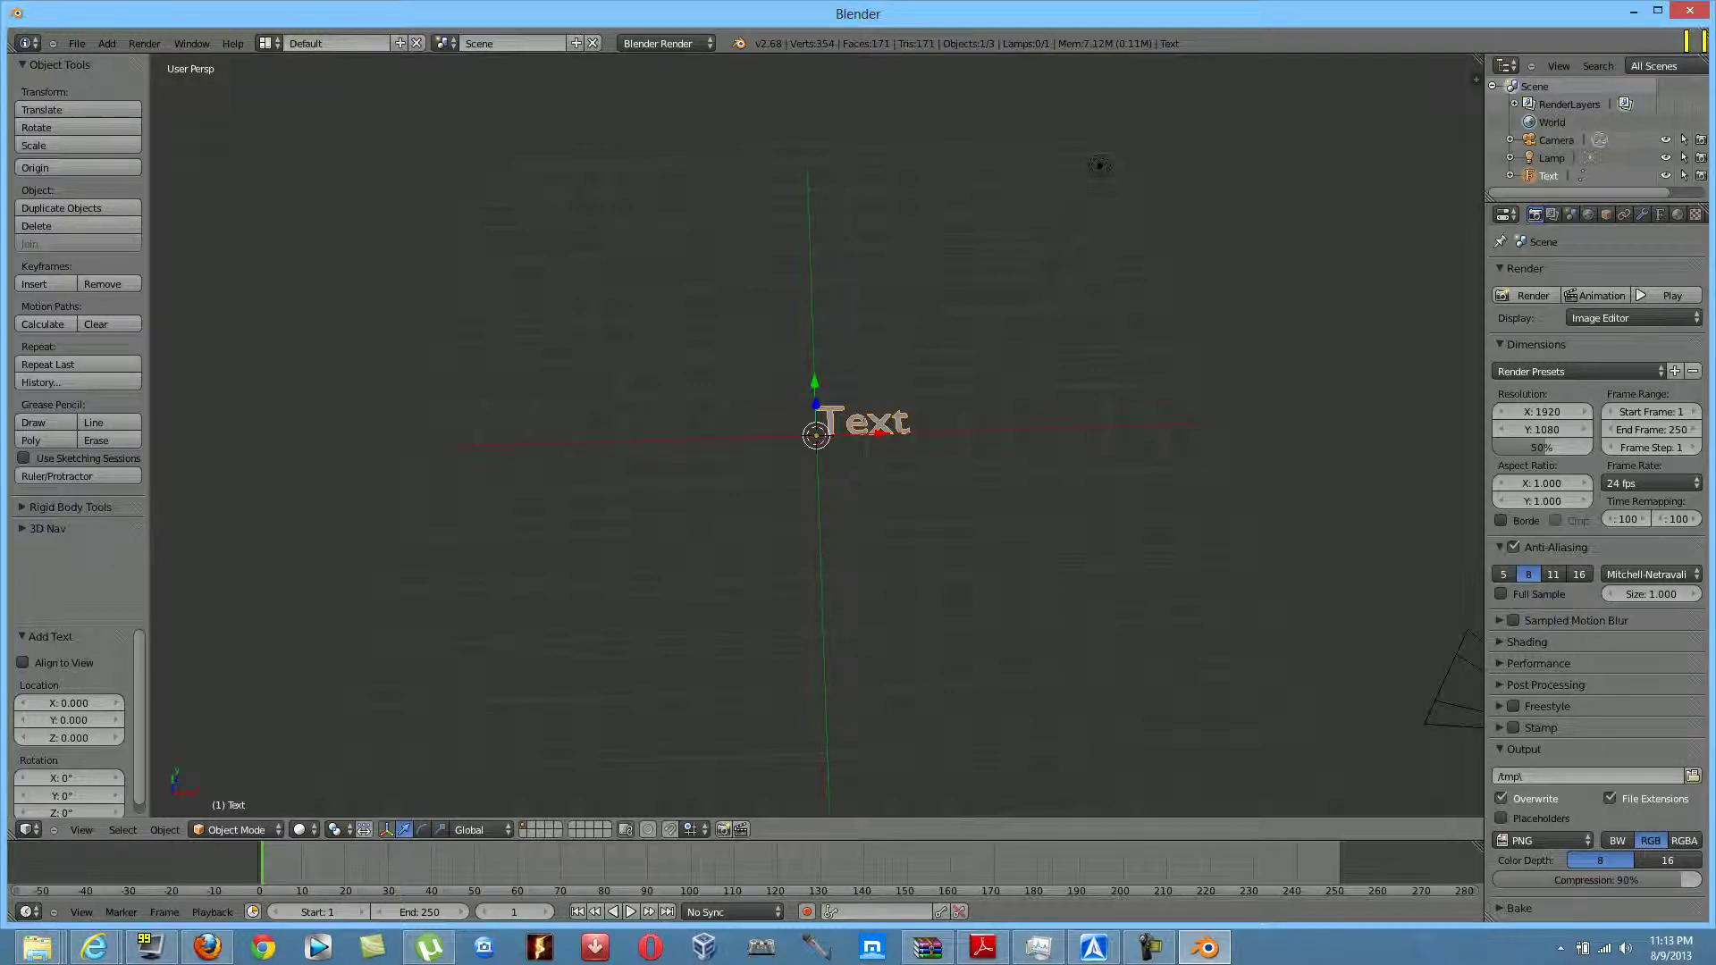
Replace the text object's placeholder wording with the creator's first name followed by "ProHD", and return to Object Mode.
key(Tab)
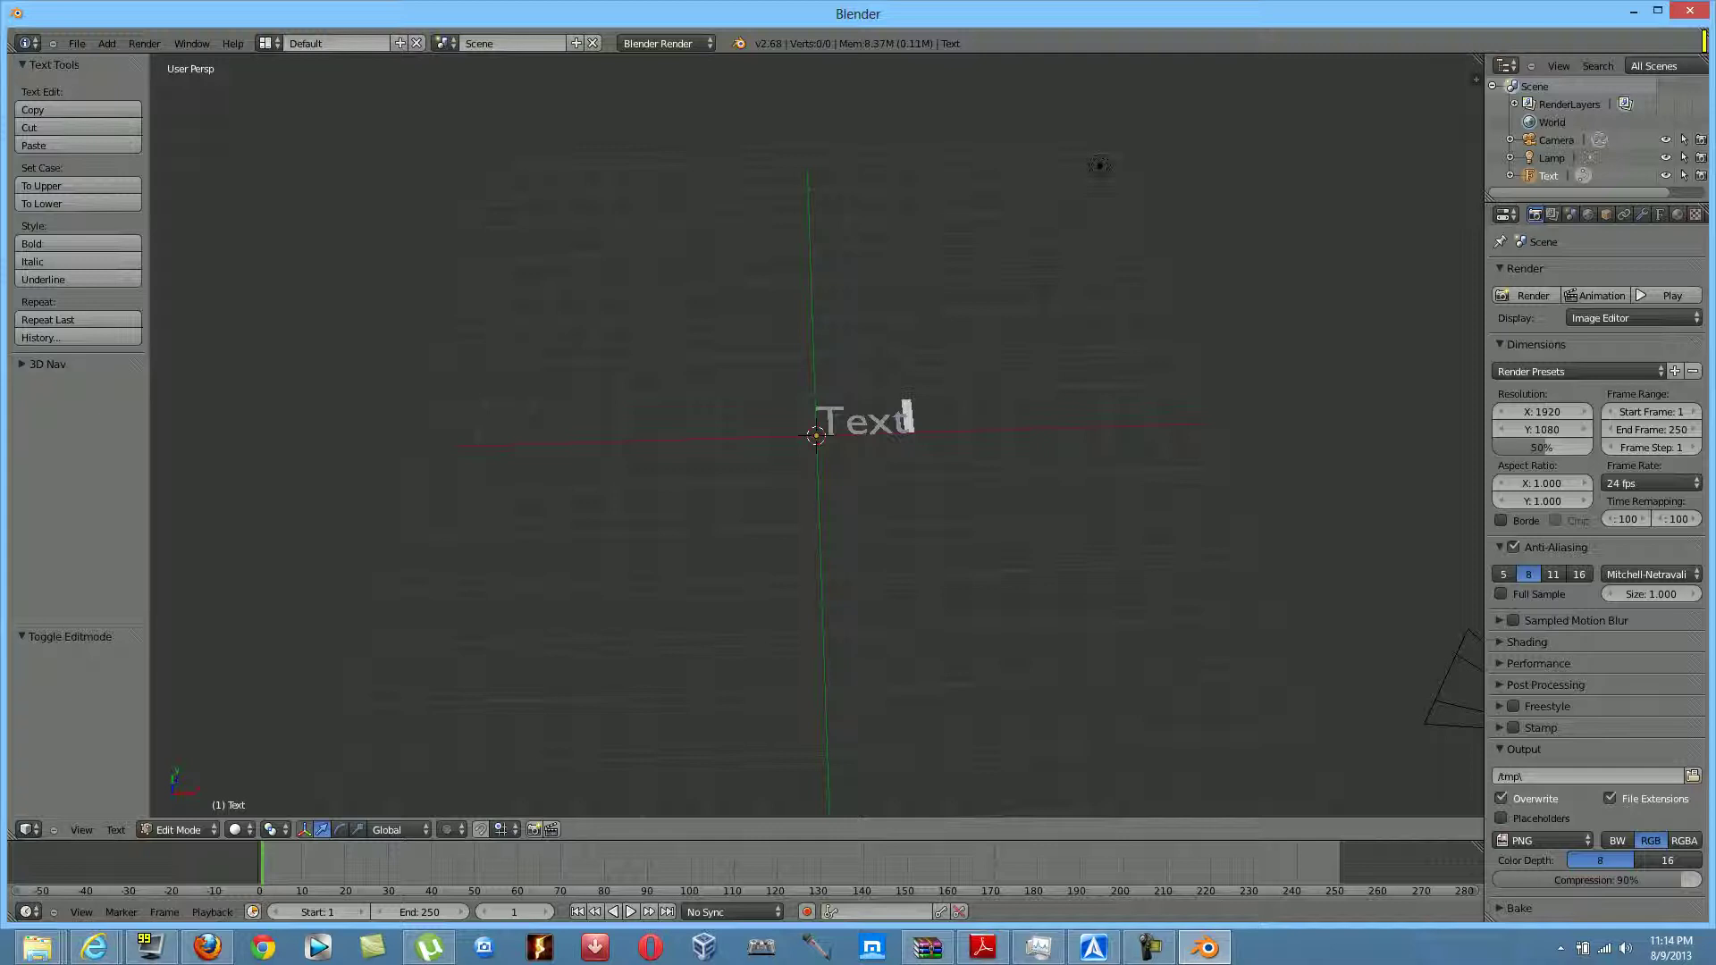
key(BackSpace)
key(BackSpace)
key(BackSpace)
key(BackSpace)
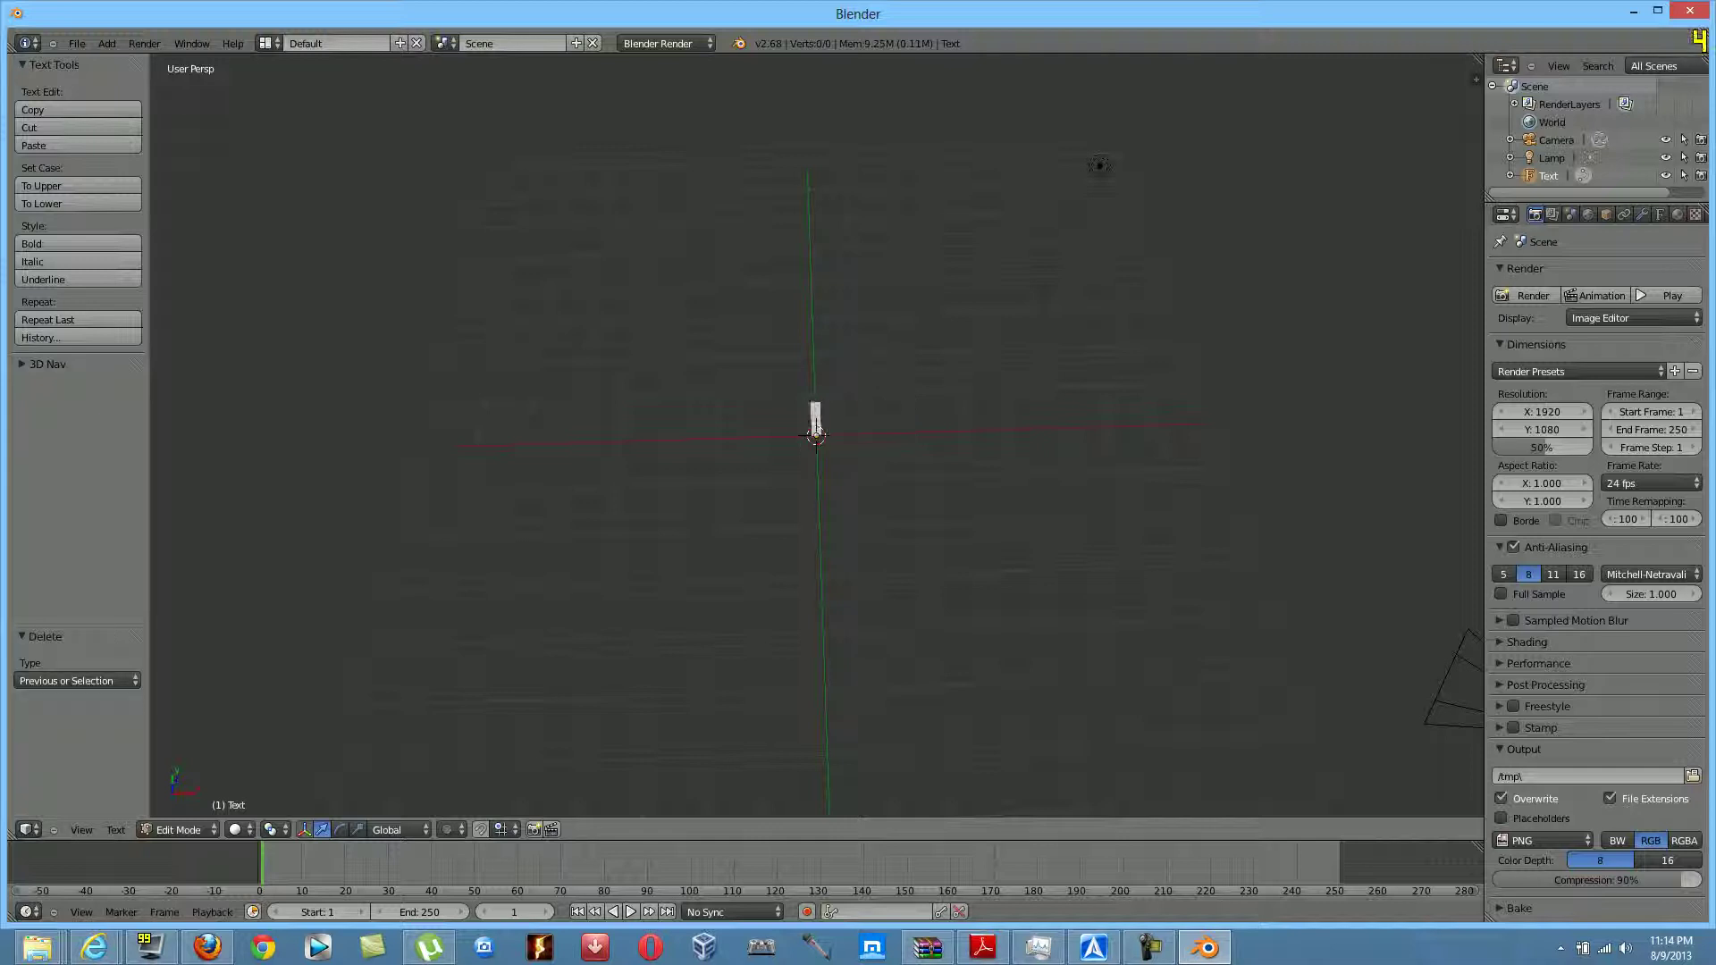
text(James)
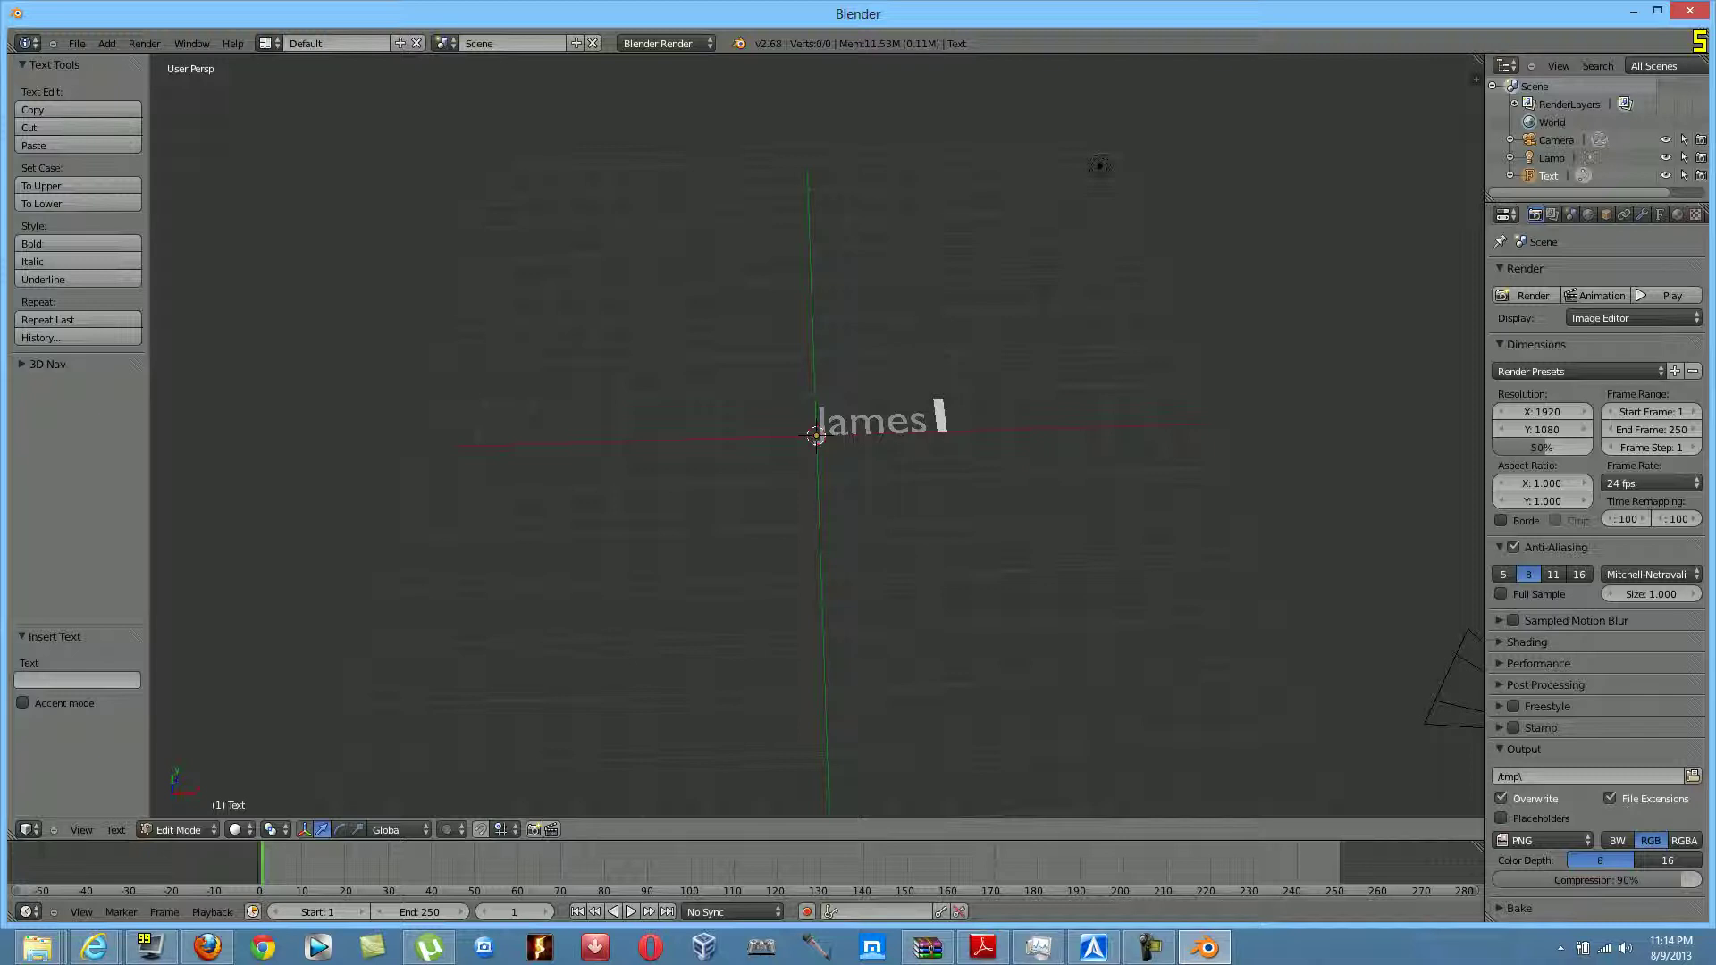
text(x)
key(BackSpace)
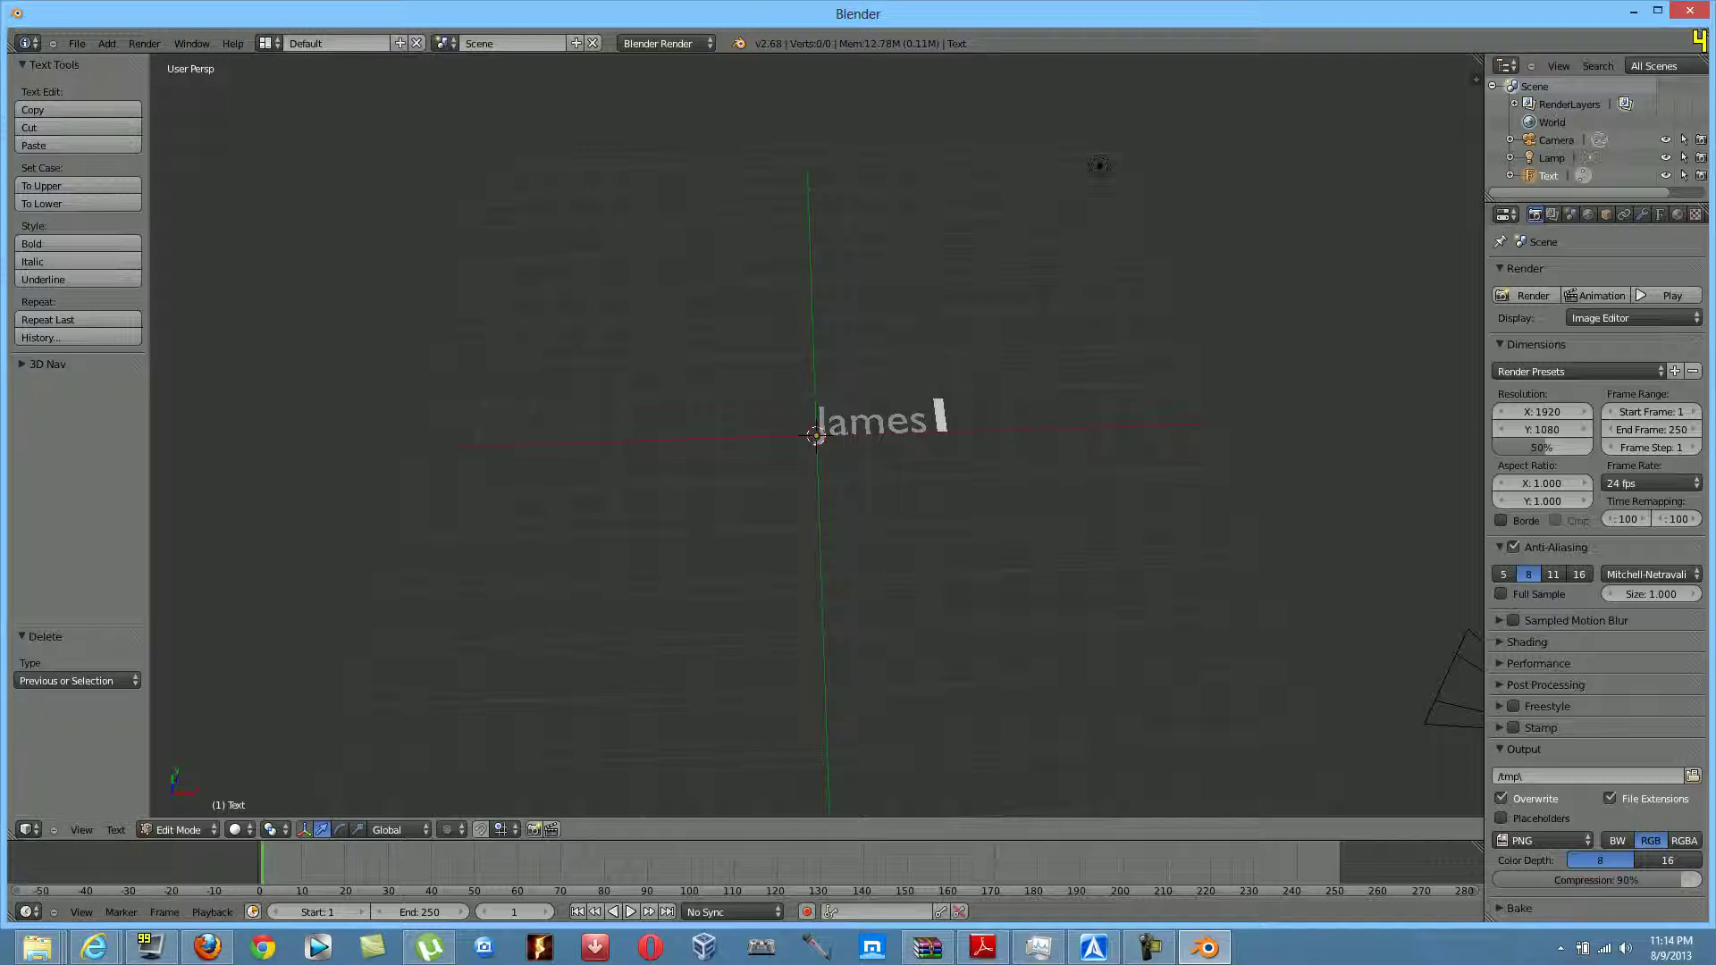
text(P)
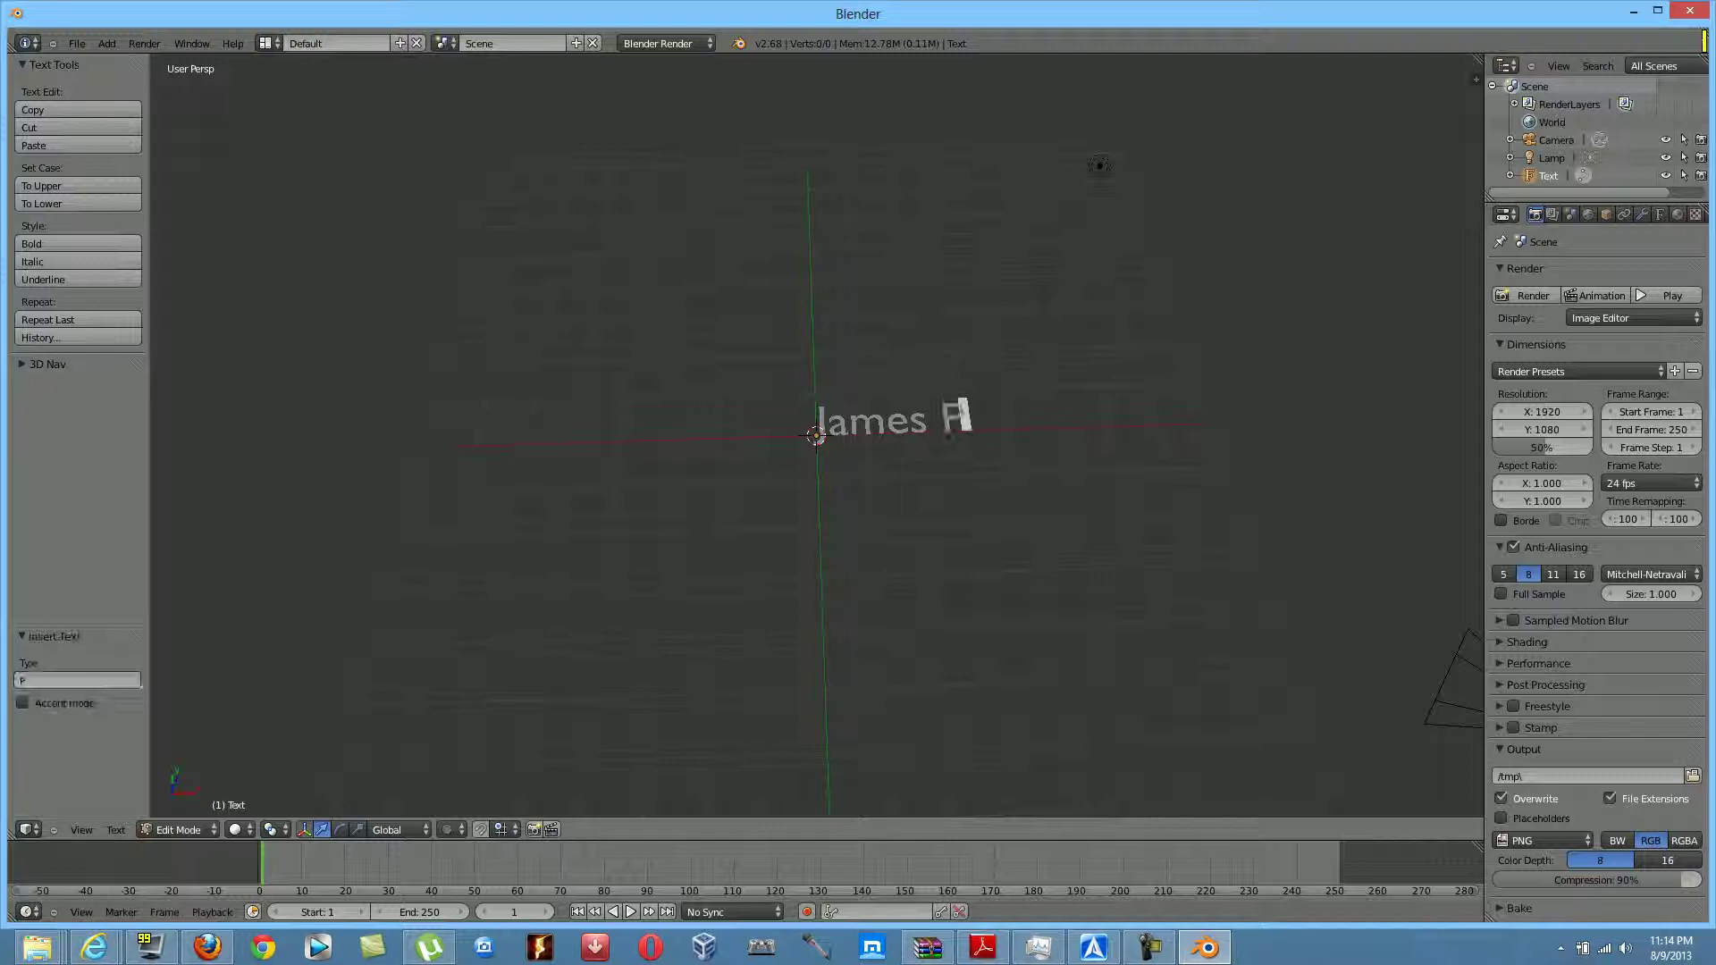
text(roHD)
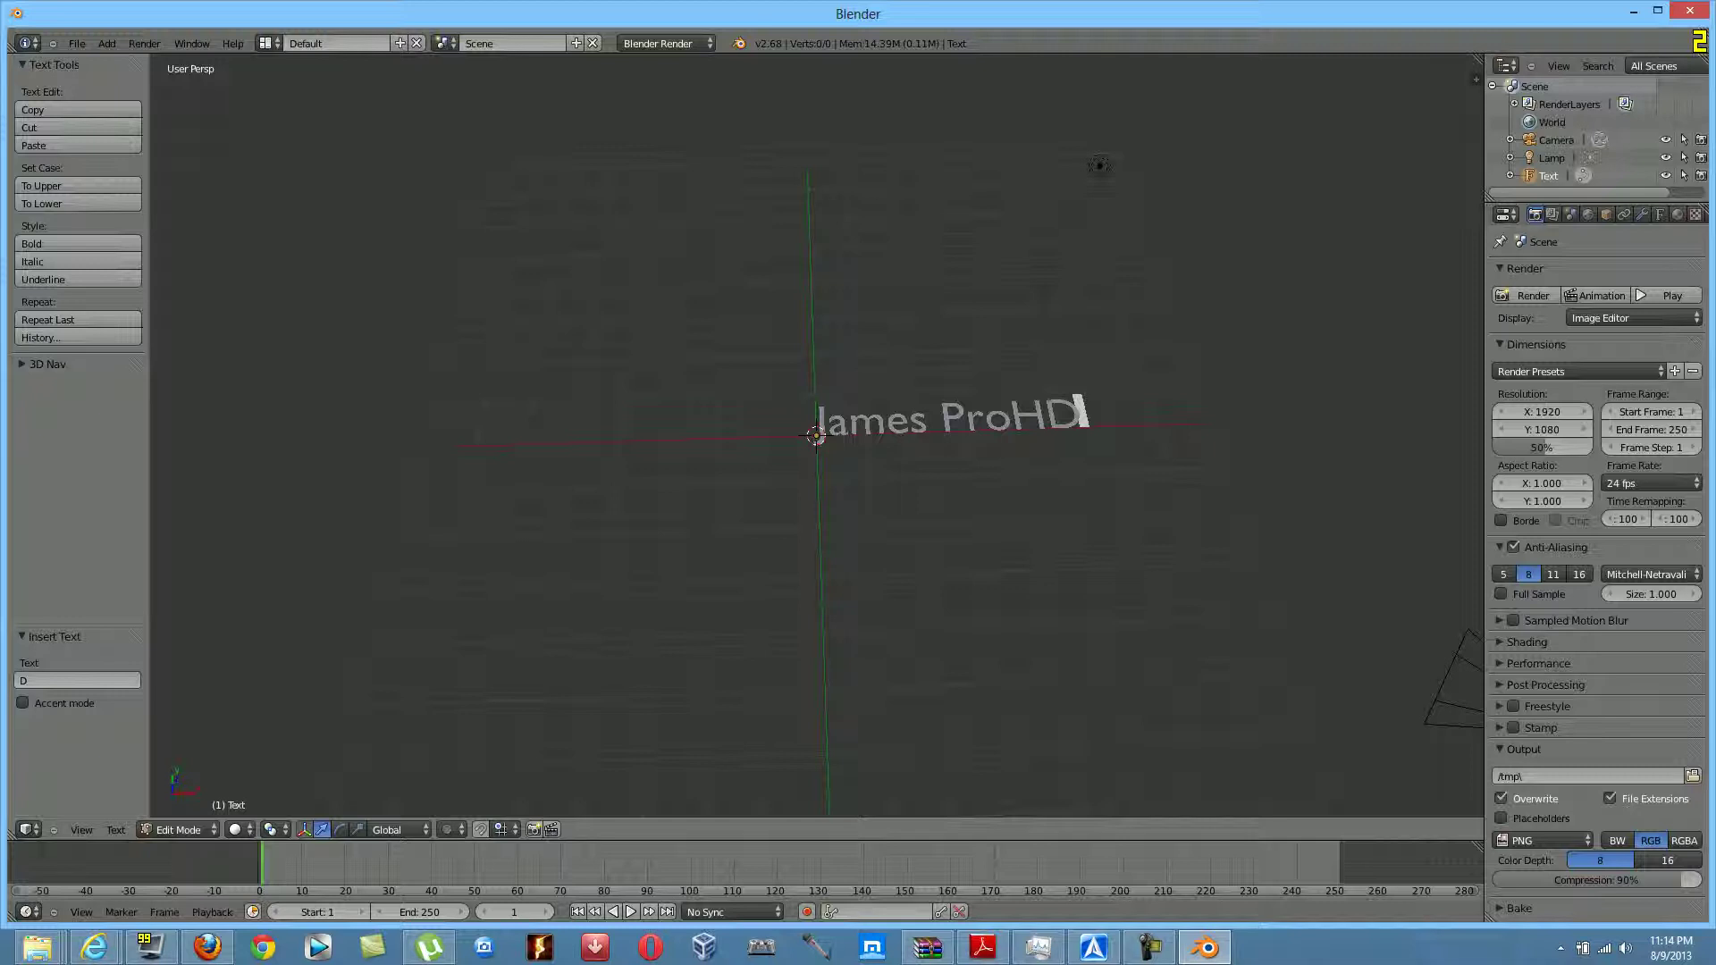
key(Tab)
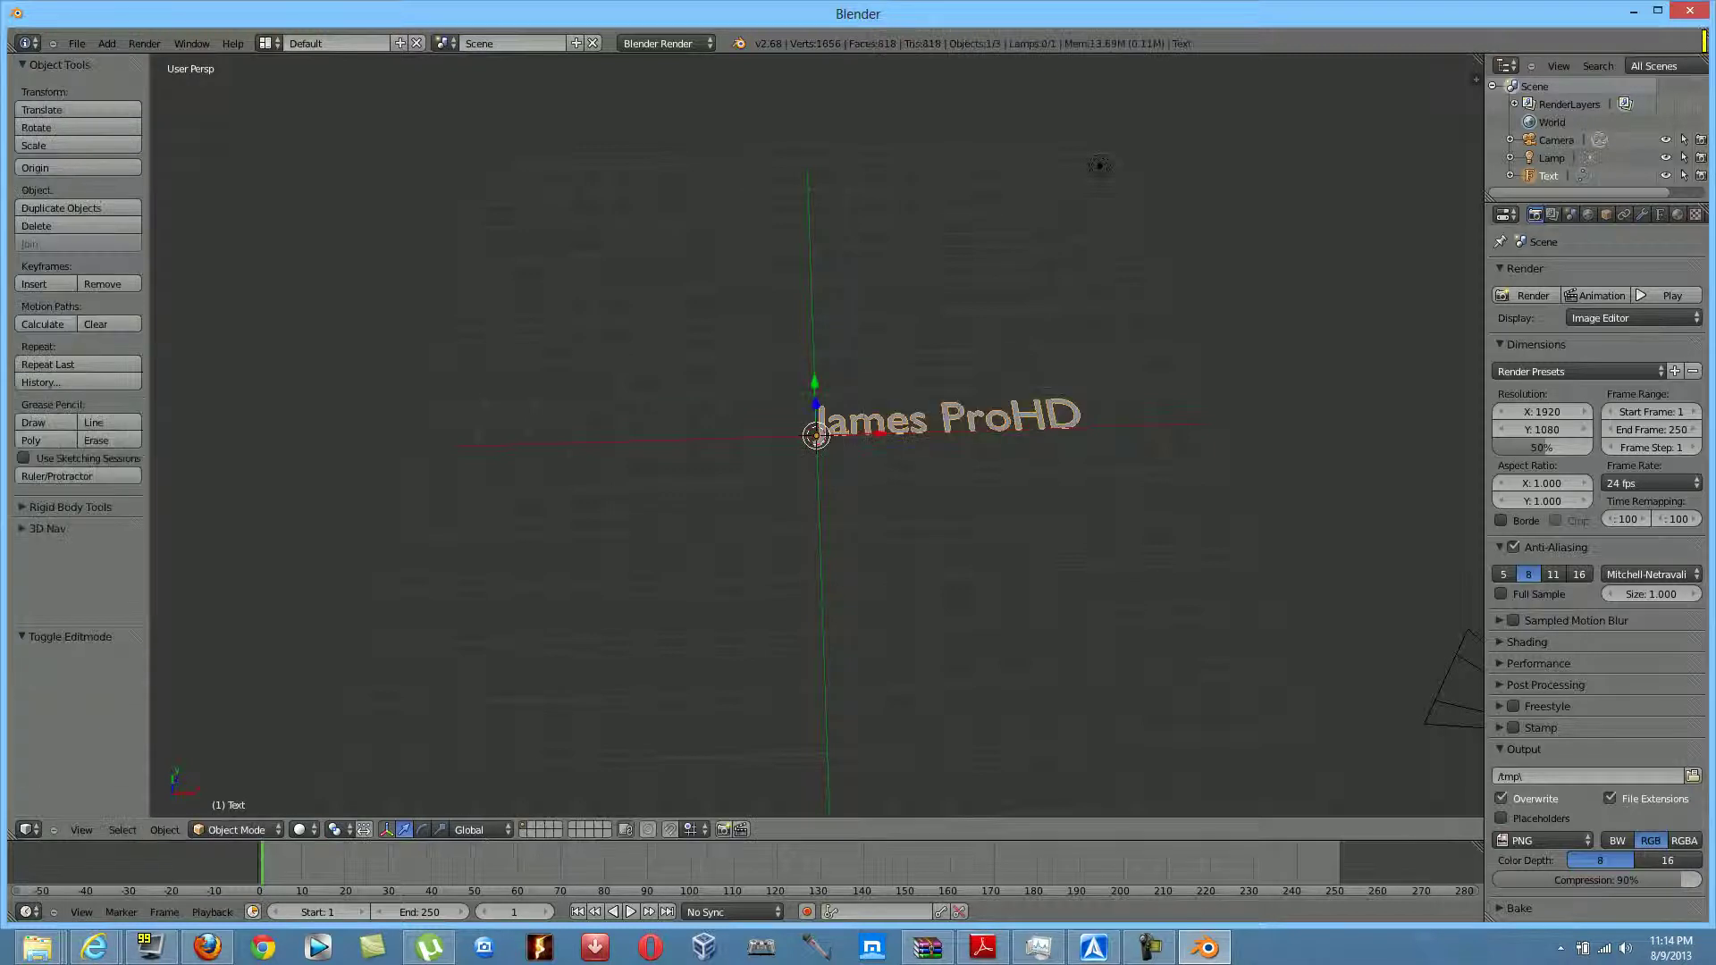
Rotate the text about 3° around the global Y axis and about 92.5° around the global X axis to stand it up.
middle_drag(1037, 394, 1199, 320)
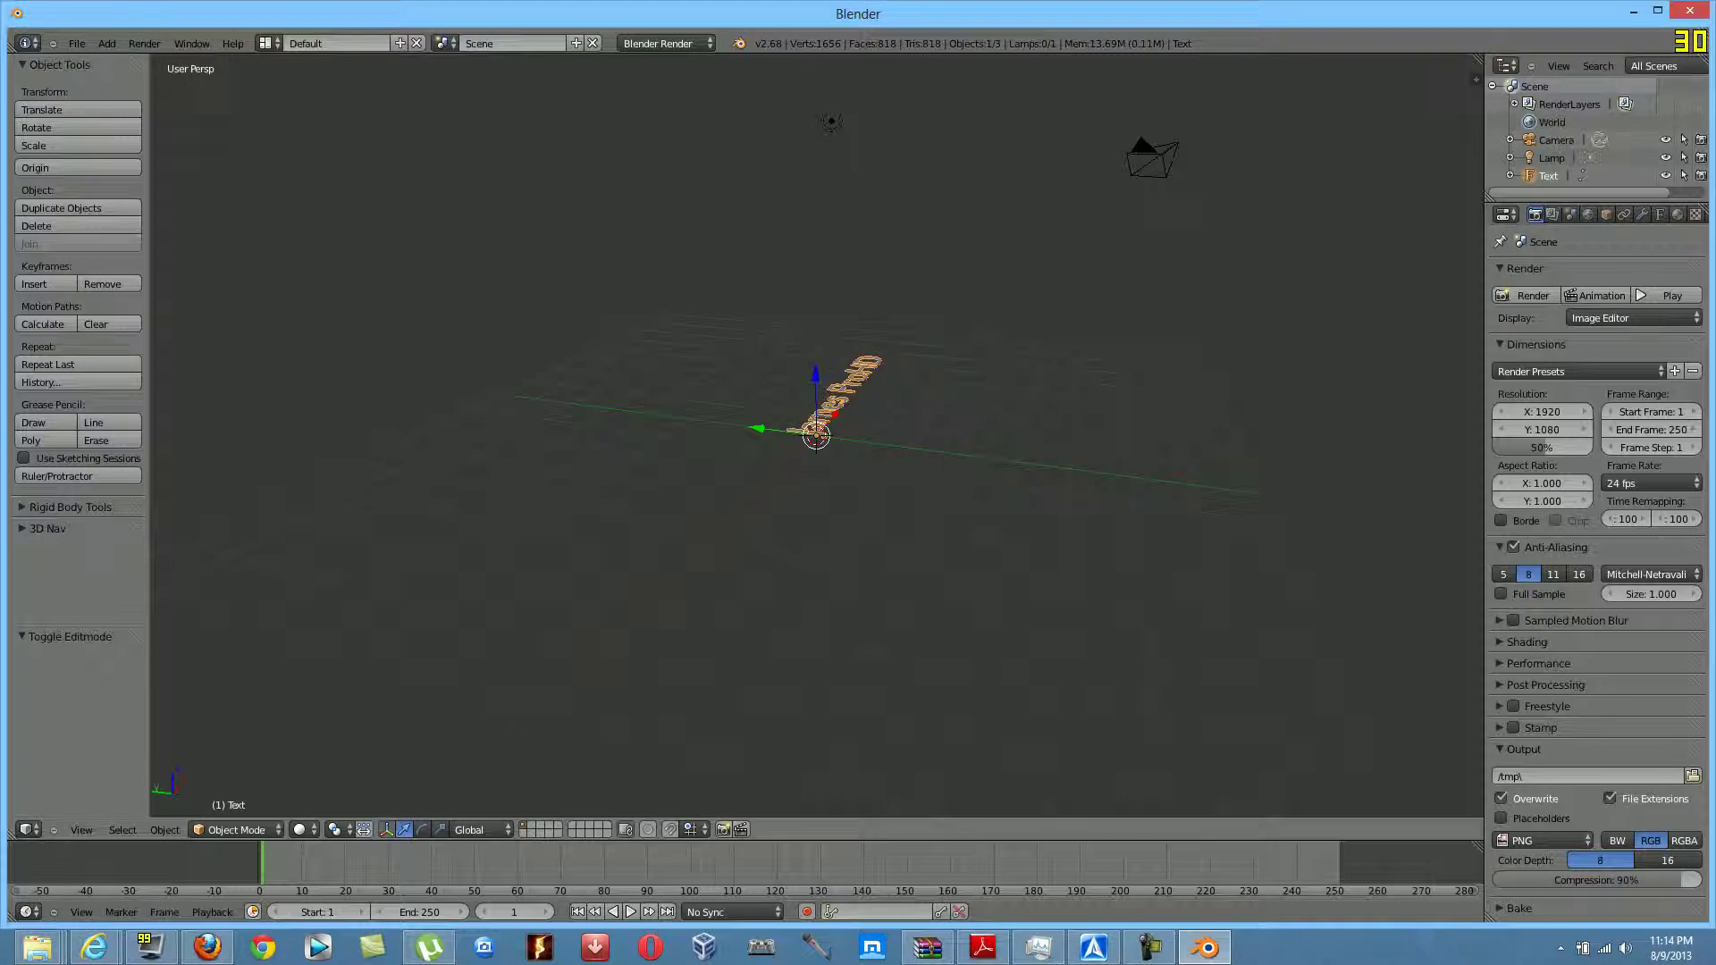
click(422, 829)
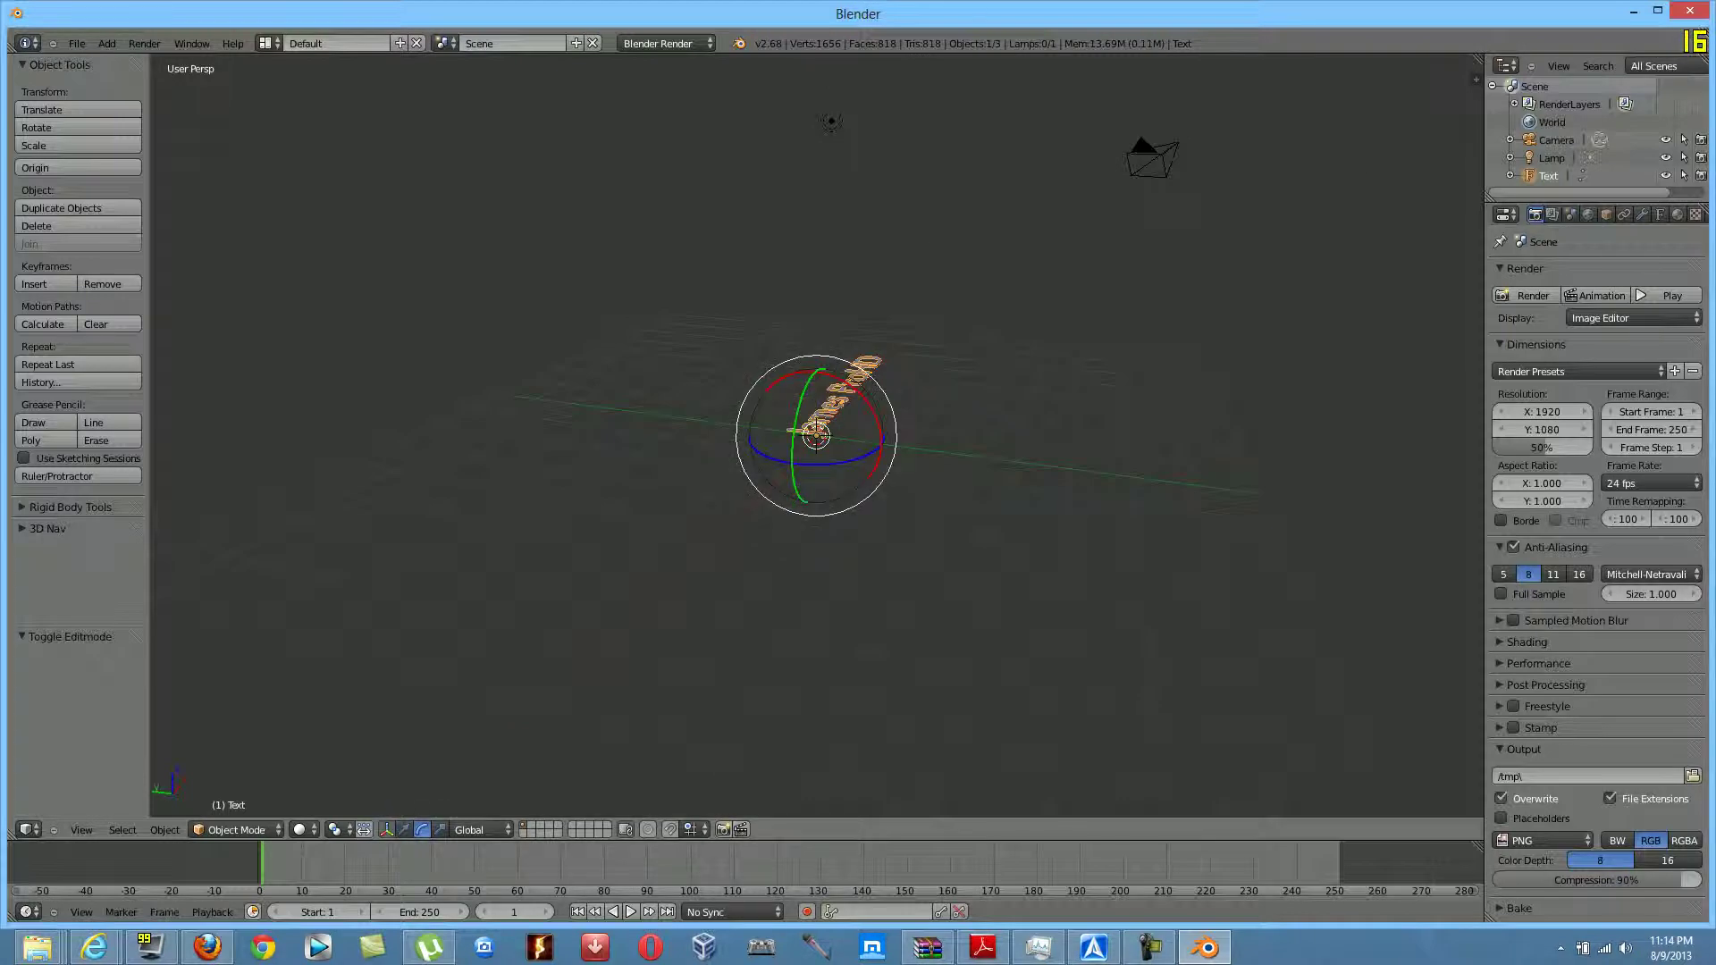
mouse_move(818, 380)
mouse_down()
mouse_move(851, 384)
mouse_move(817, 372)
mouse_move(832, 380)
mouse_up()
key(r)
key(x)
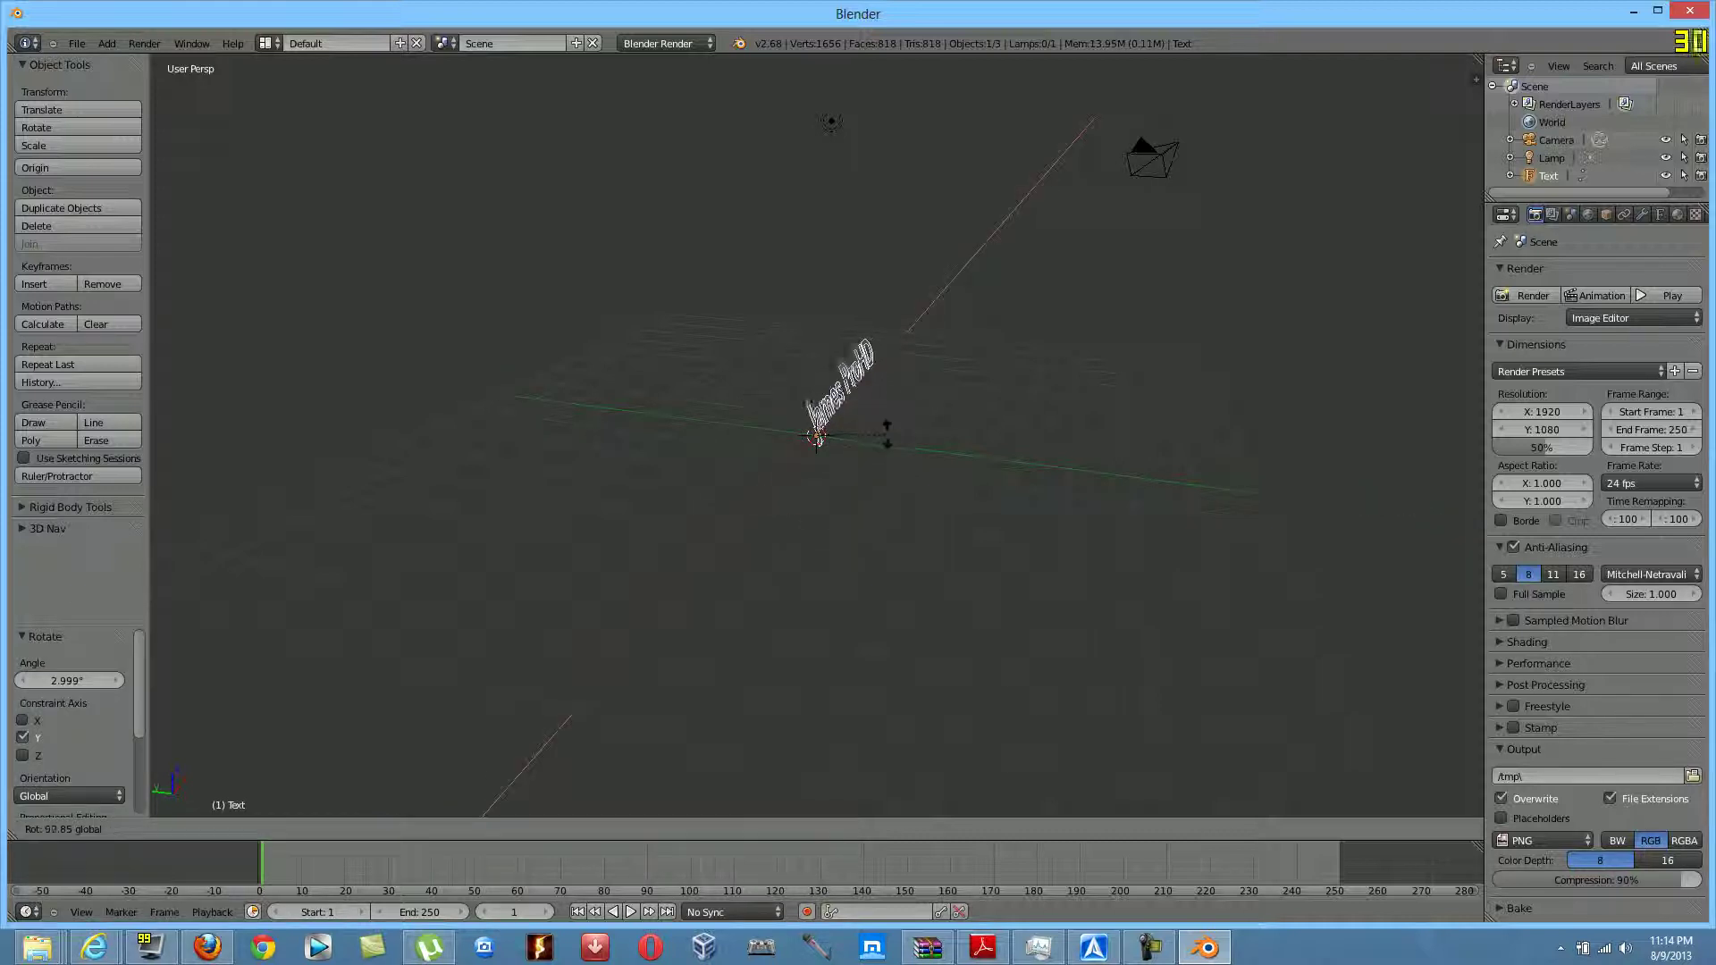
click(924, 467)
middle_drag(923, 466, 715, 437)
middle_drag(840, 437, 882, 437)
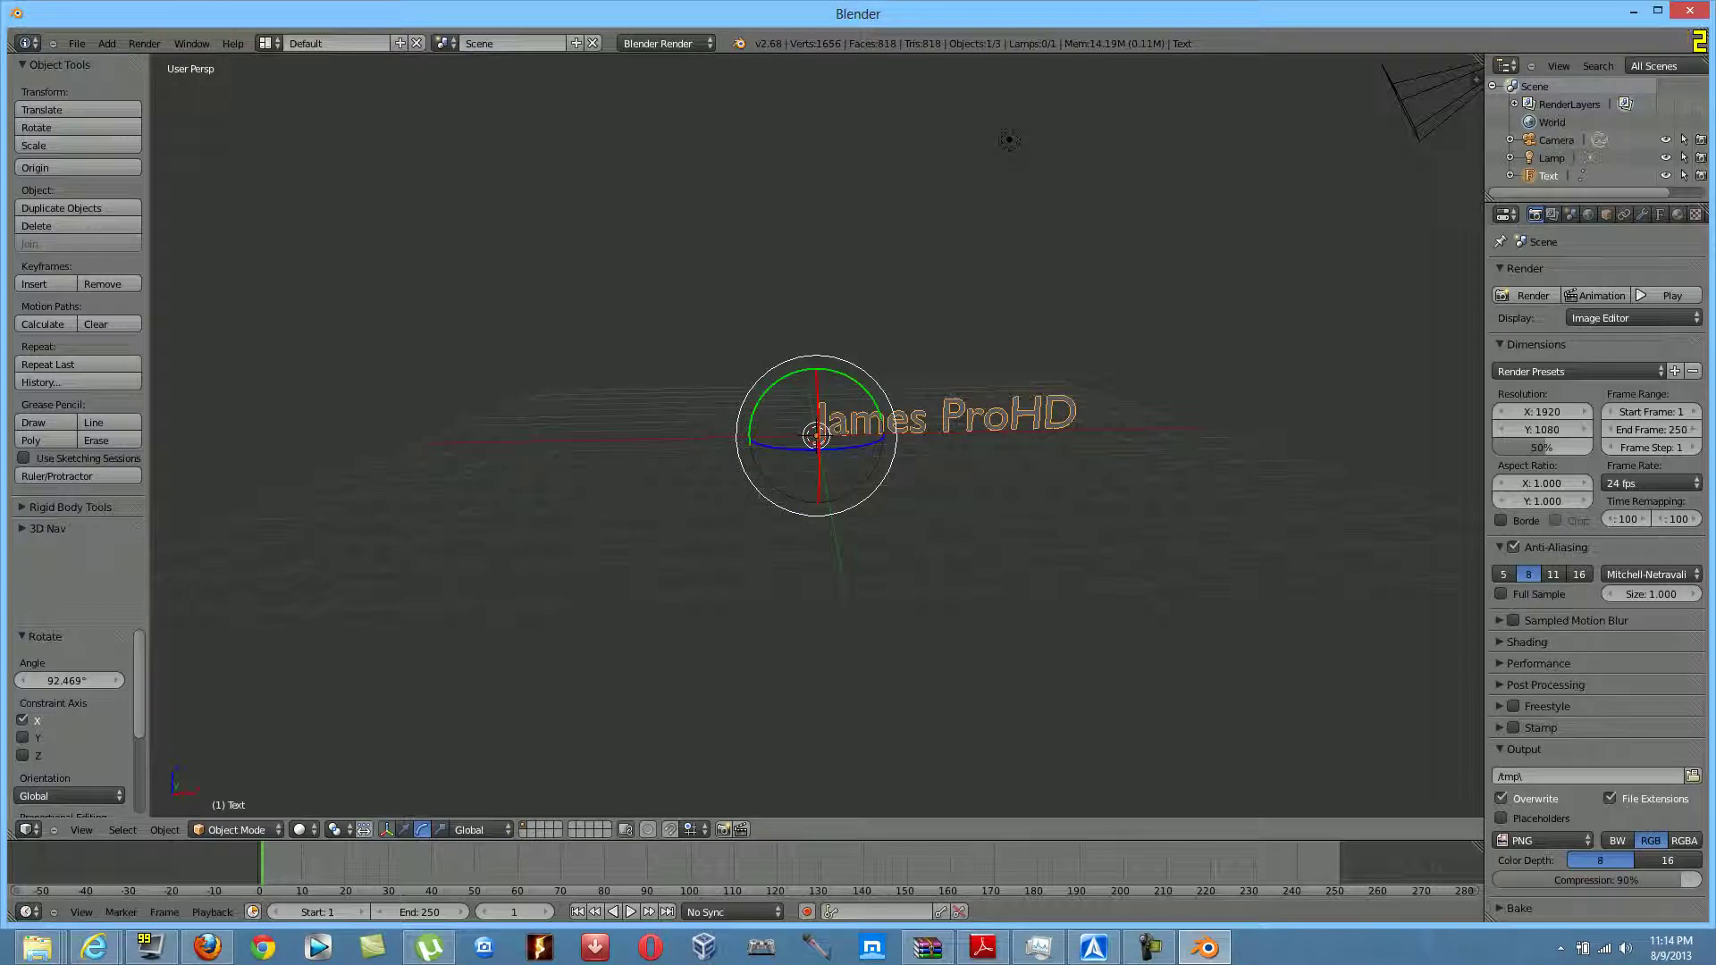
Raise the text about 3.94 units along the Z axis, above the grid floor.
click(405, 829)
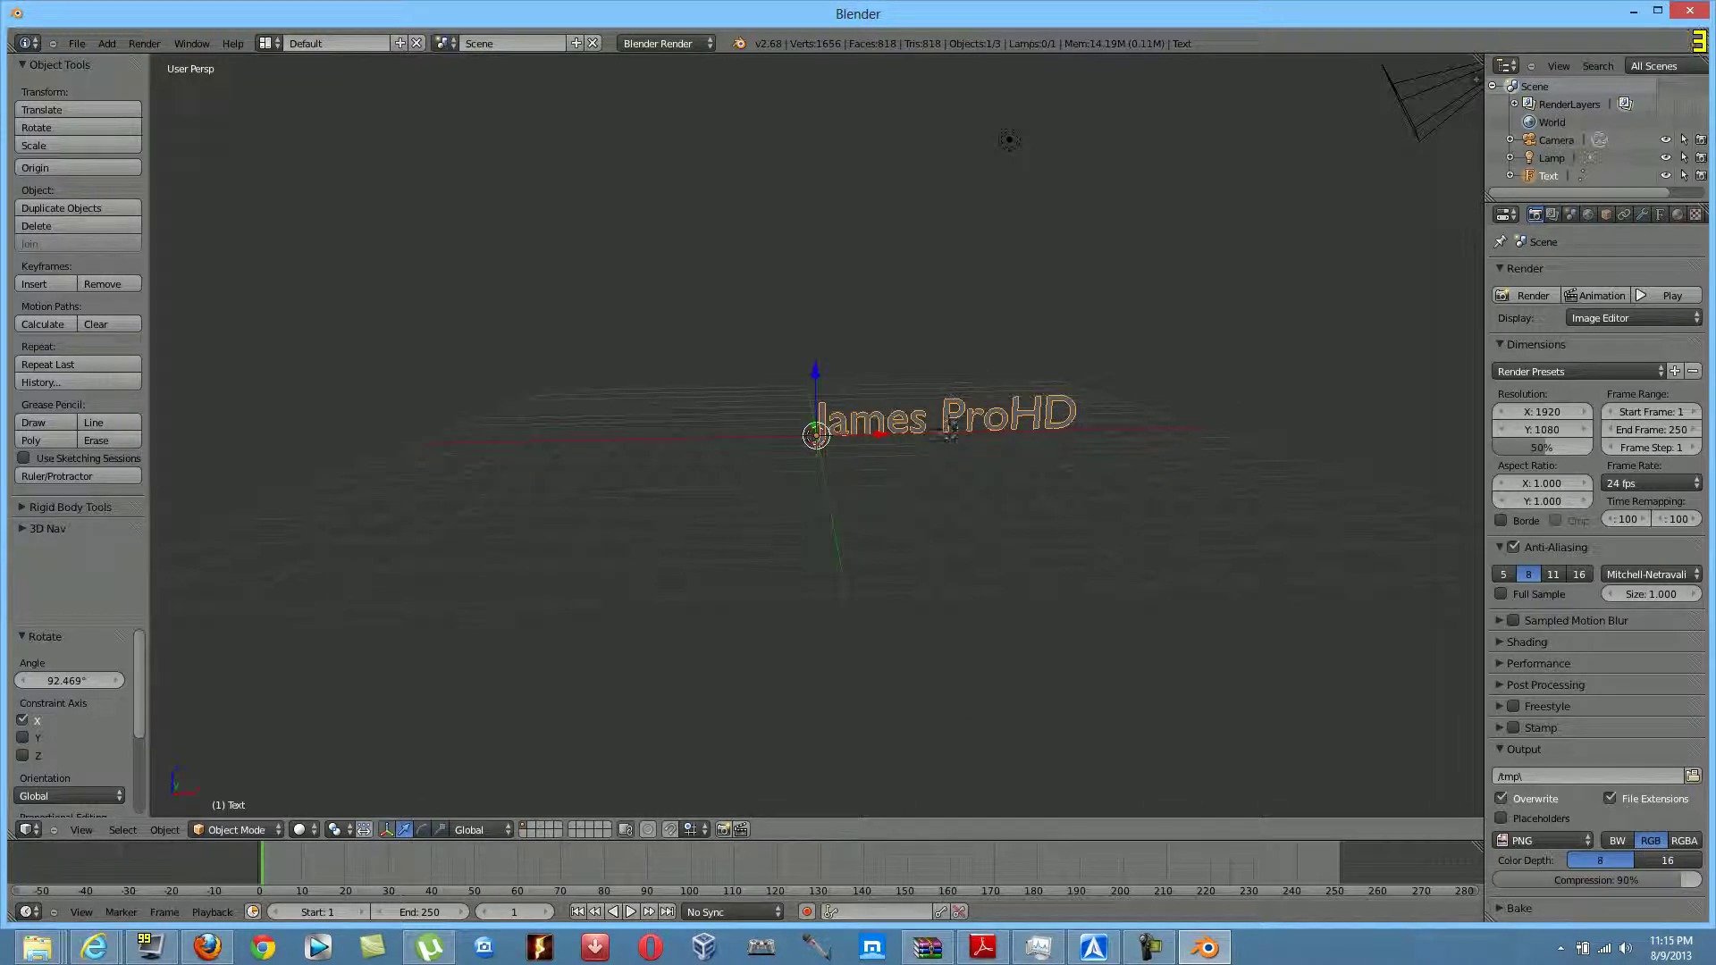
drag(816, 385, 814, 185)
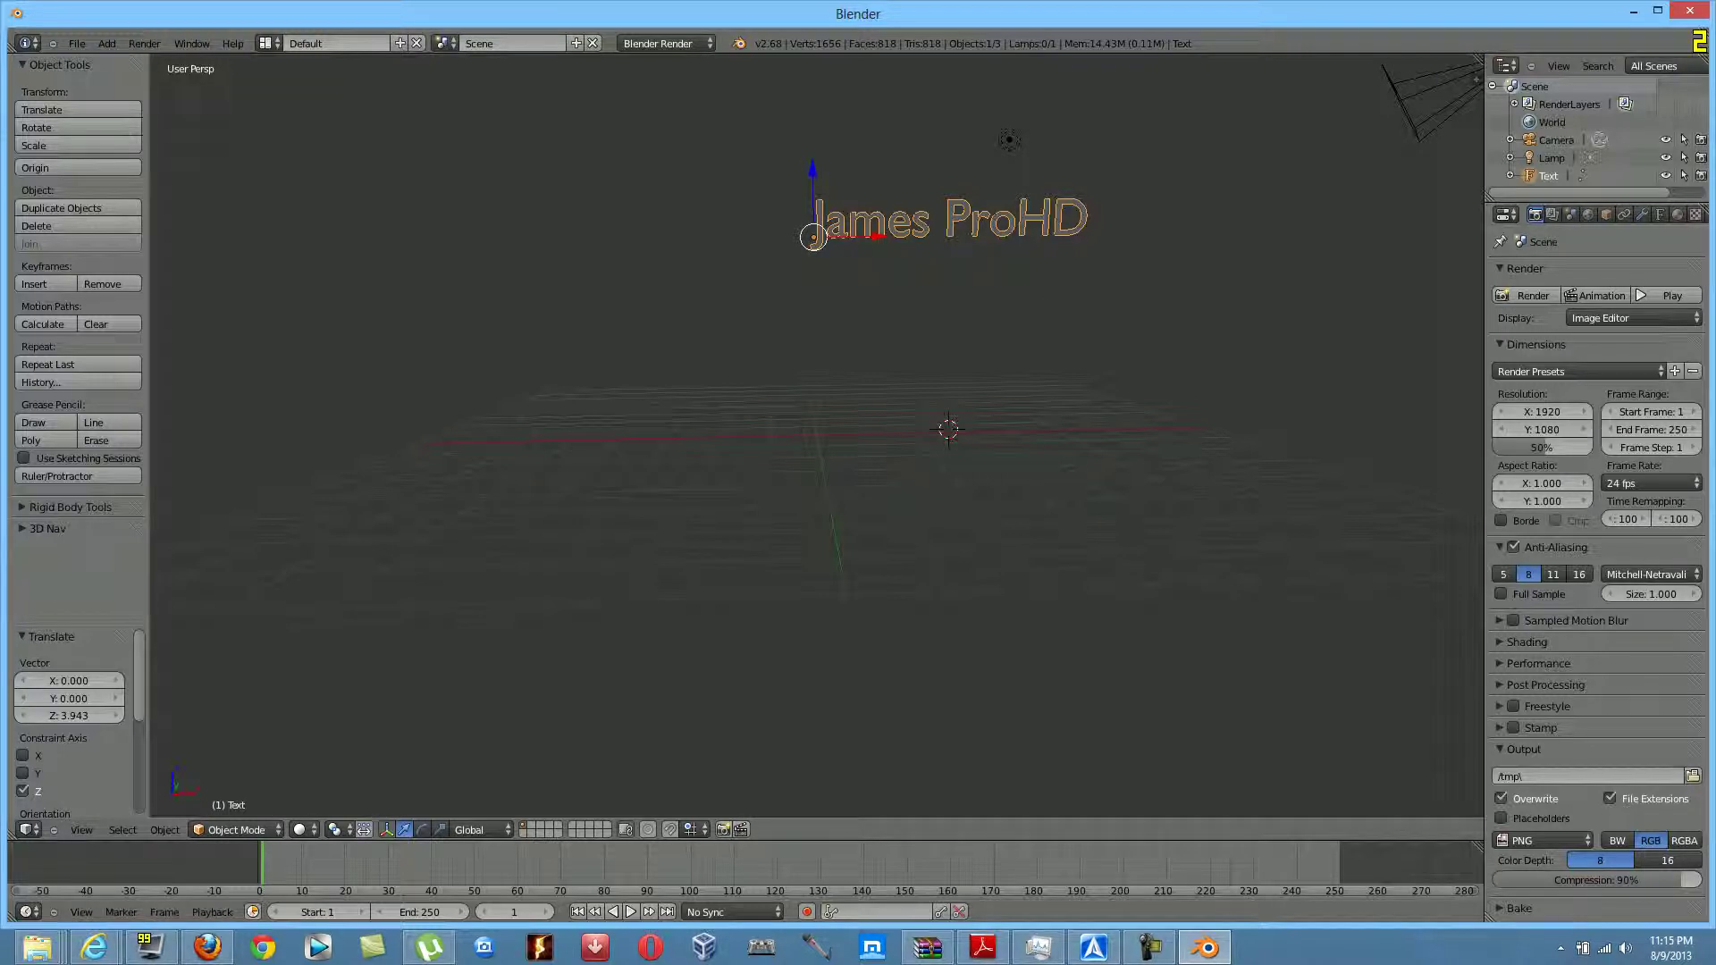
Widen the outliner and properties area moderately so its render settings are easier to read.
drag(1485, 447, 1355, 447)
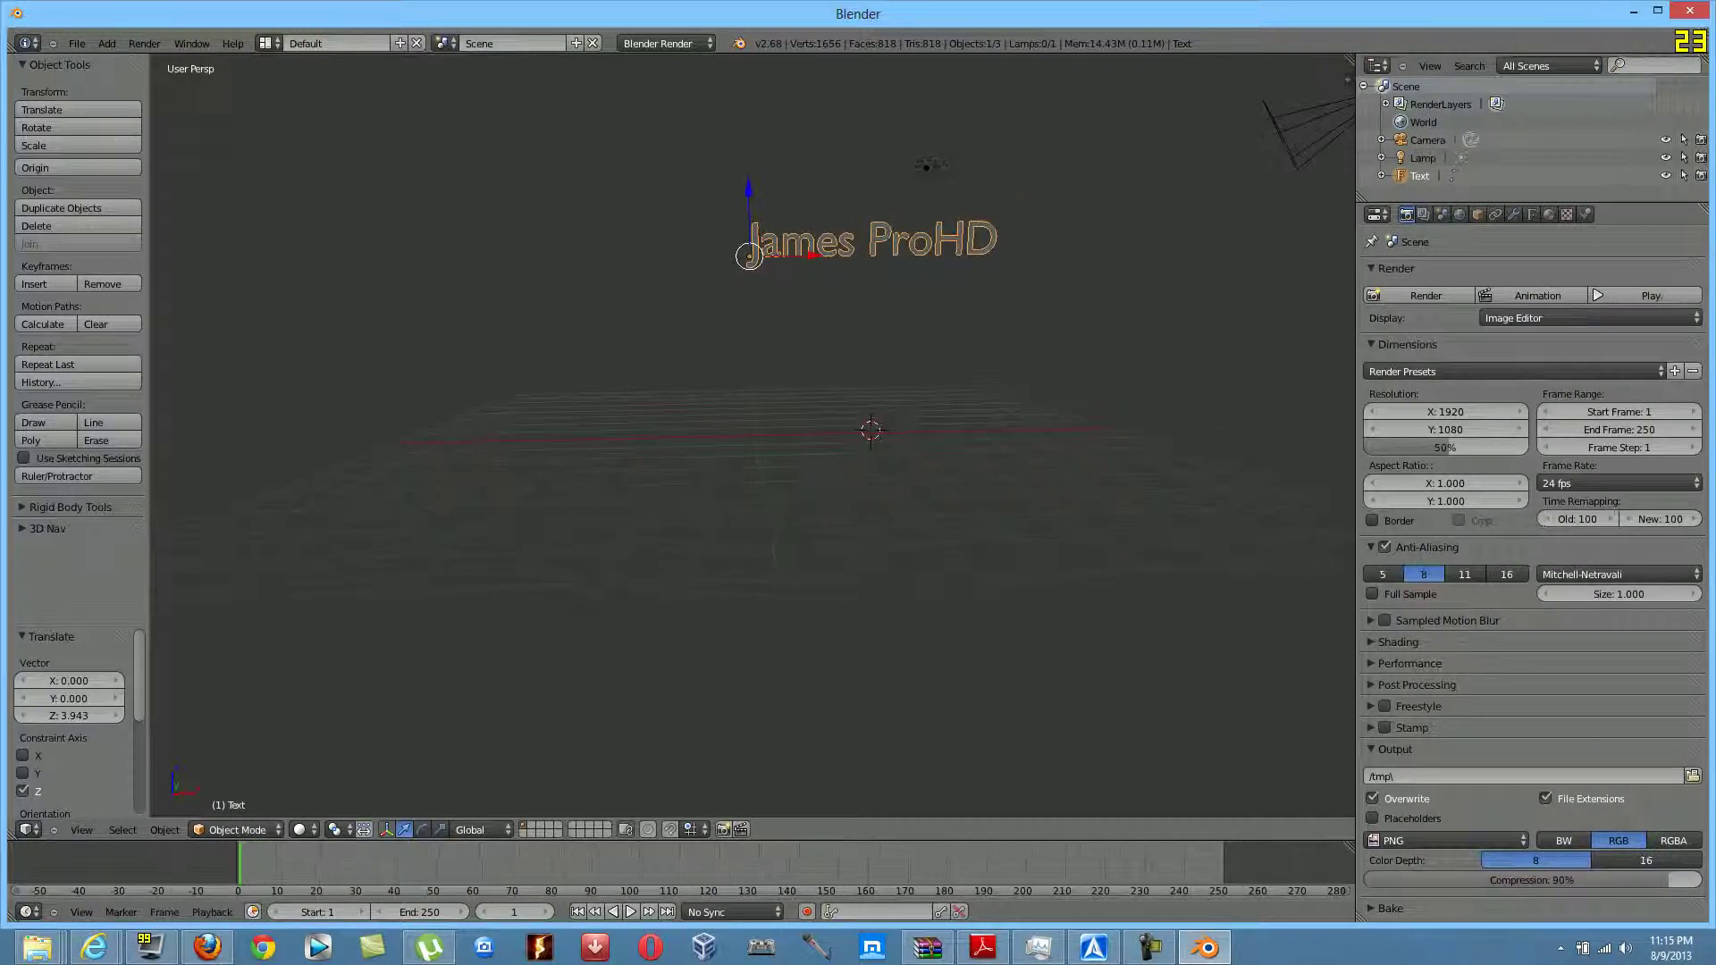
drag(1357, 555, 1346, 554)
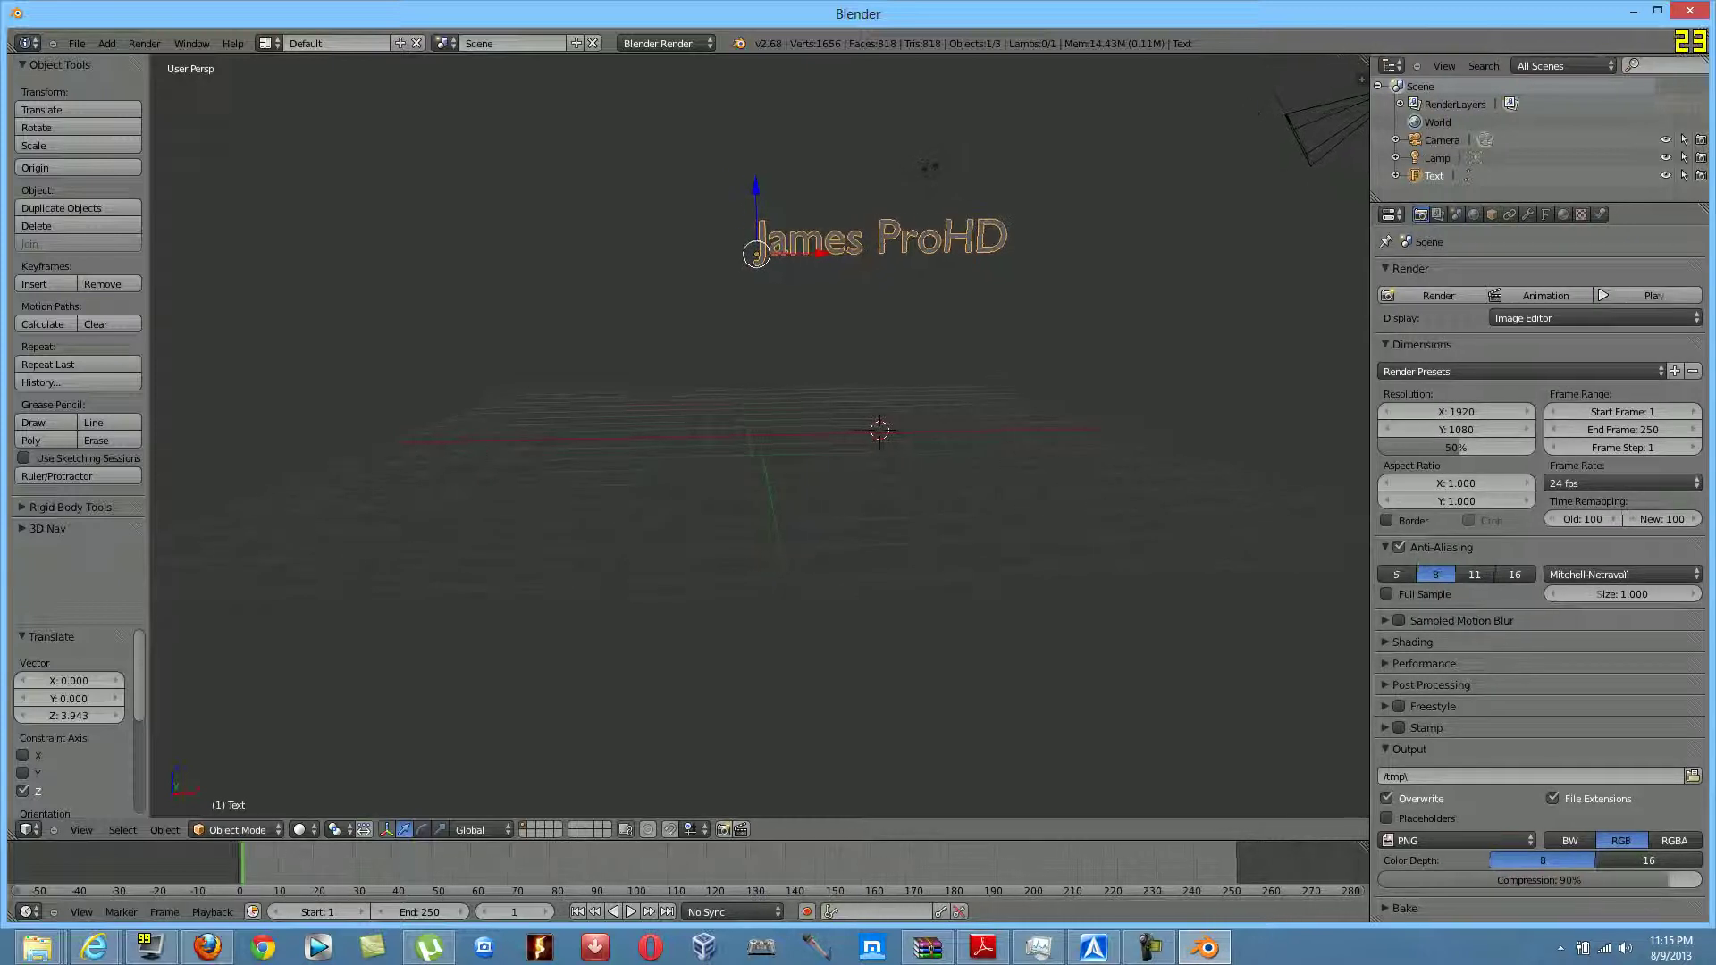
drag(1370, 447, 1416, 447)
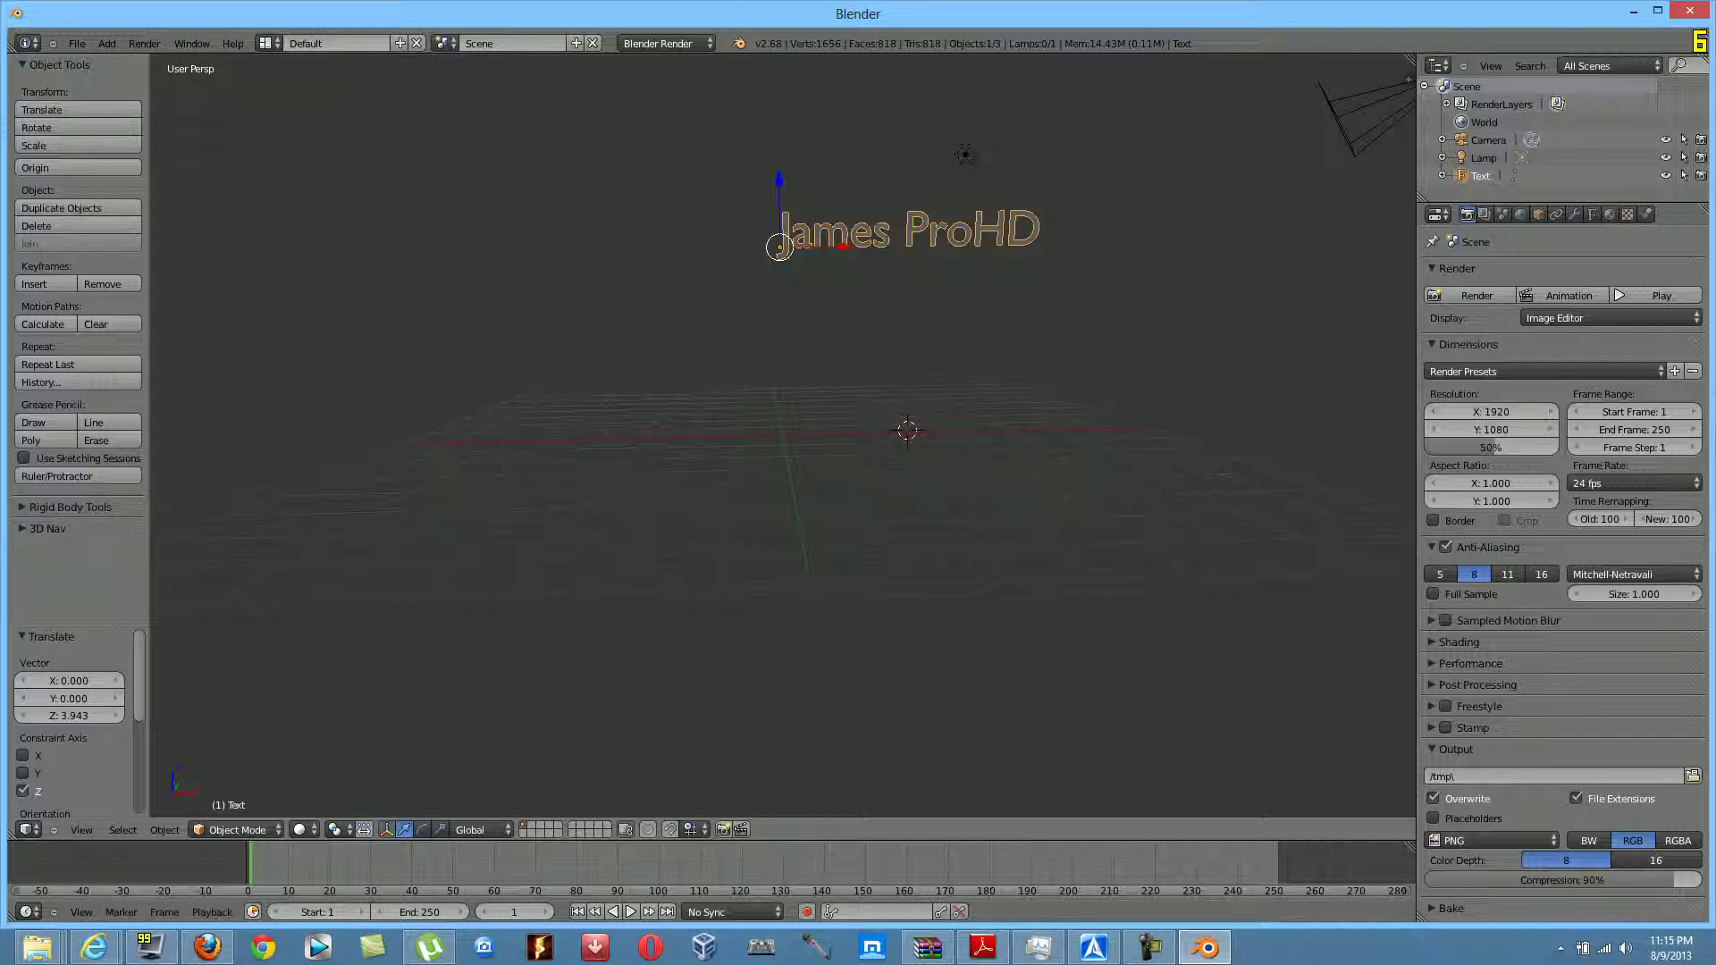
middle_drag(782, 433, 697, 460)
middle_drag(894, 447, 894, 398)
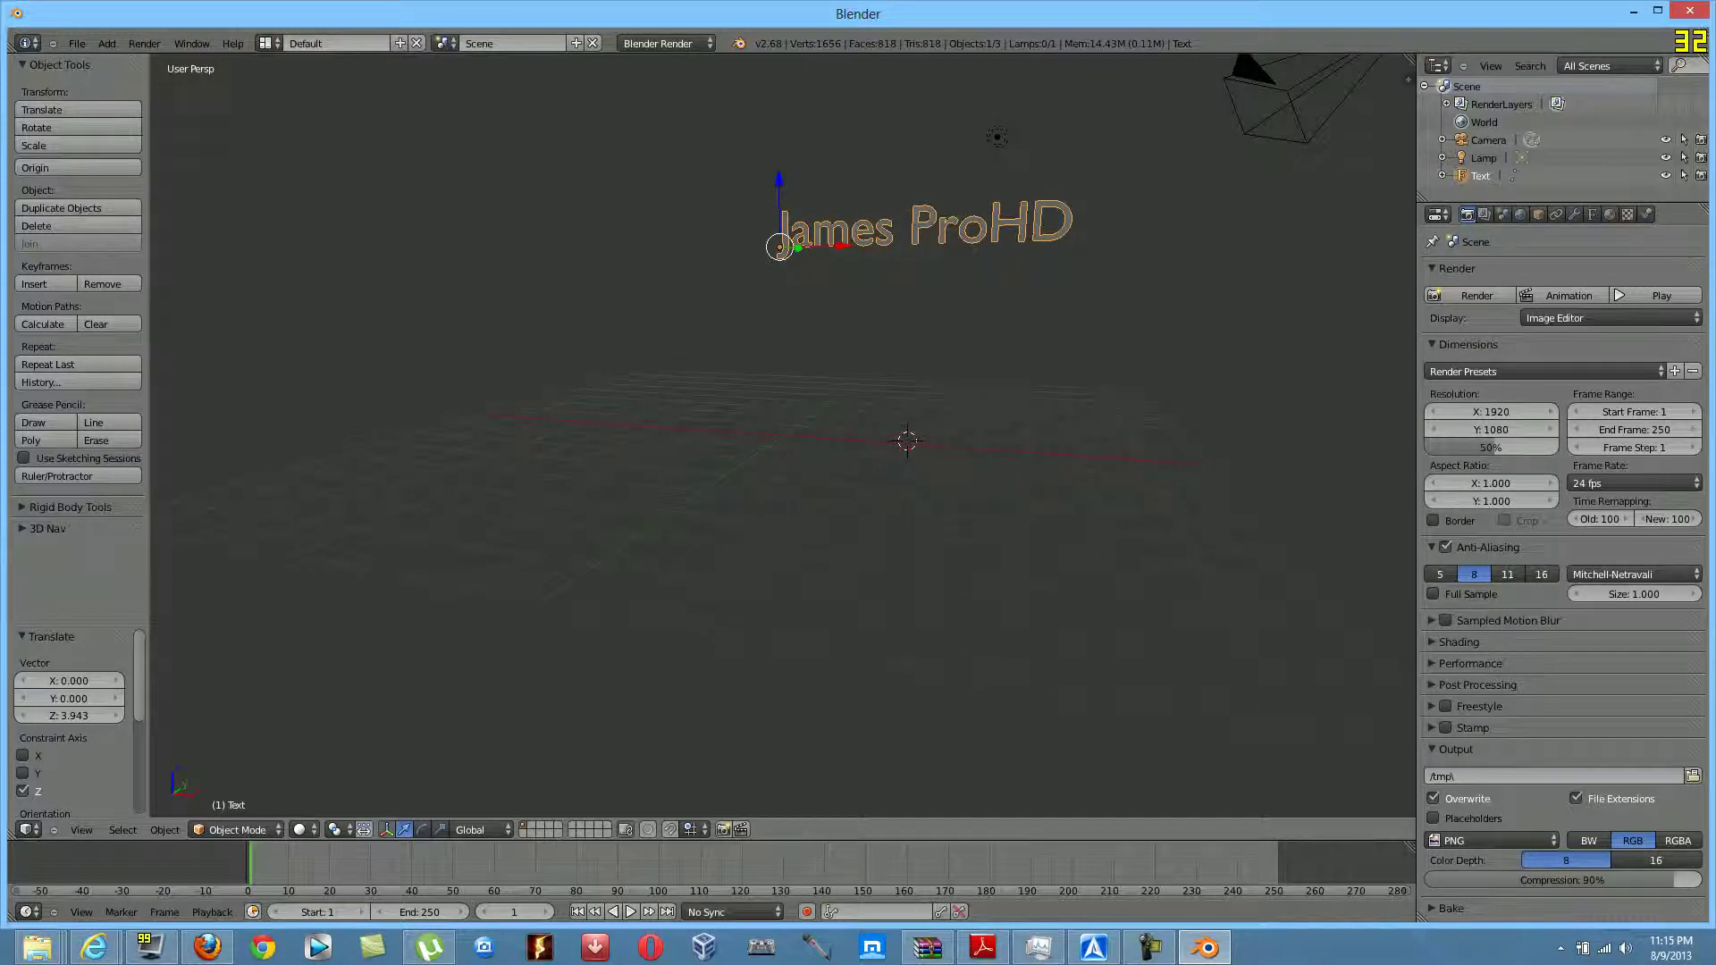